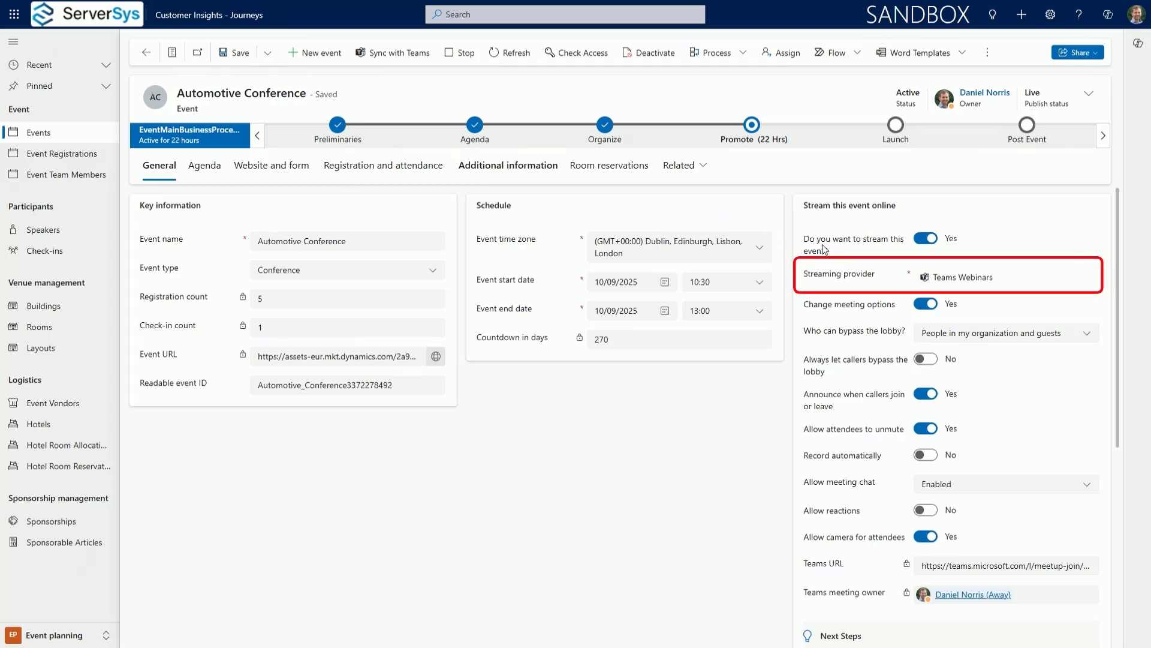
Keep Teams Webinars as provider, disable announcements, unmuting and cameras, and enable auto-recording and reactions.
{"action": "left_click", "coordinate": [968, 286]}
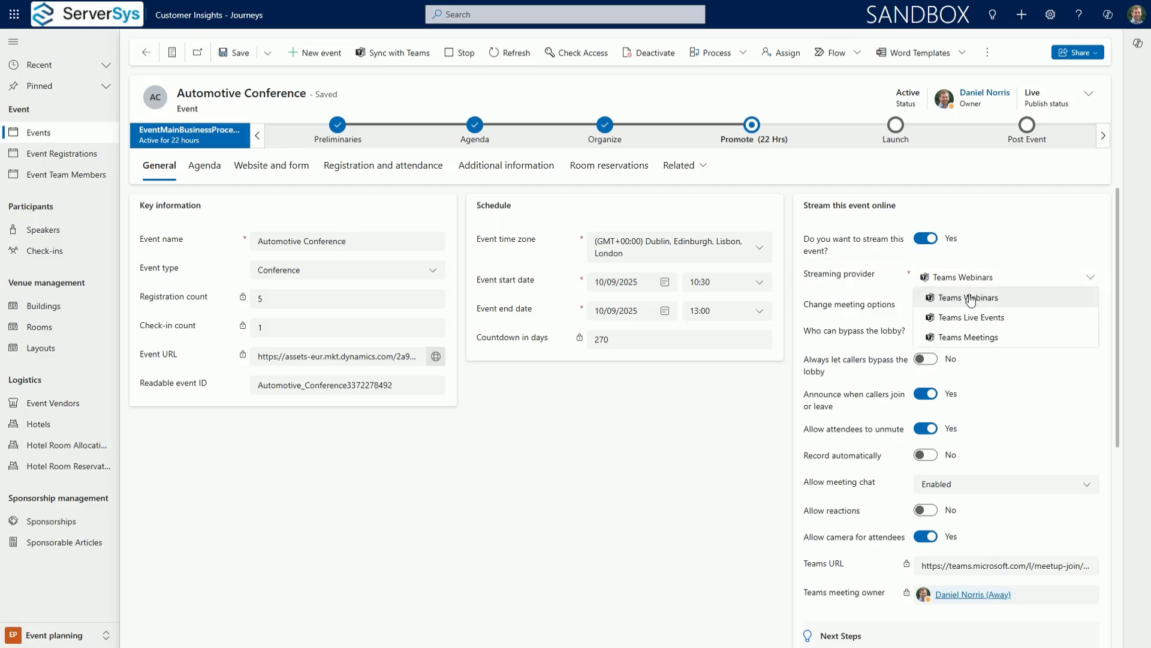
{"action": "left_click", "coordinate": [969, 296]}
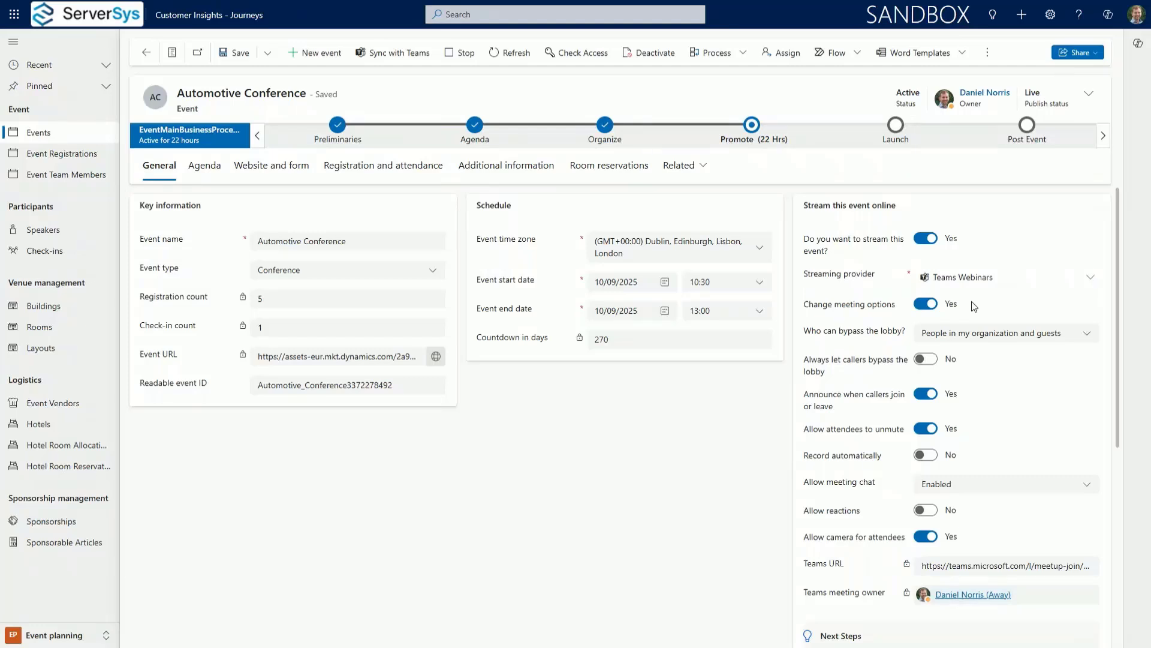
{"action": "left_click", "coordinate": [921, 396]}
{"action": "left_click", "coordinate": [932, 429]}
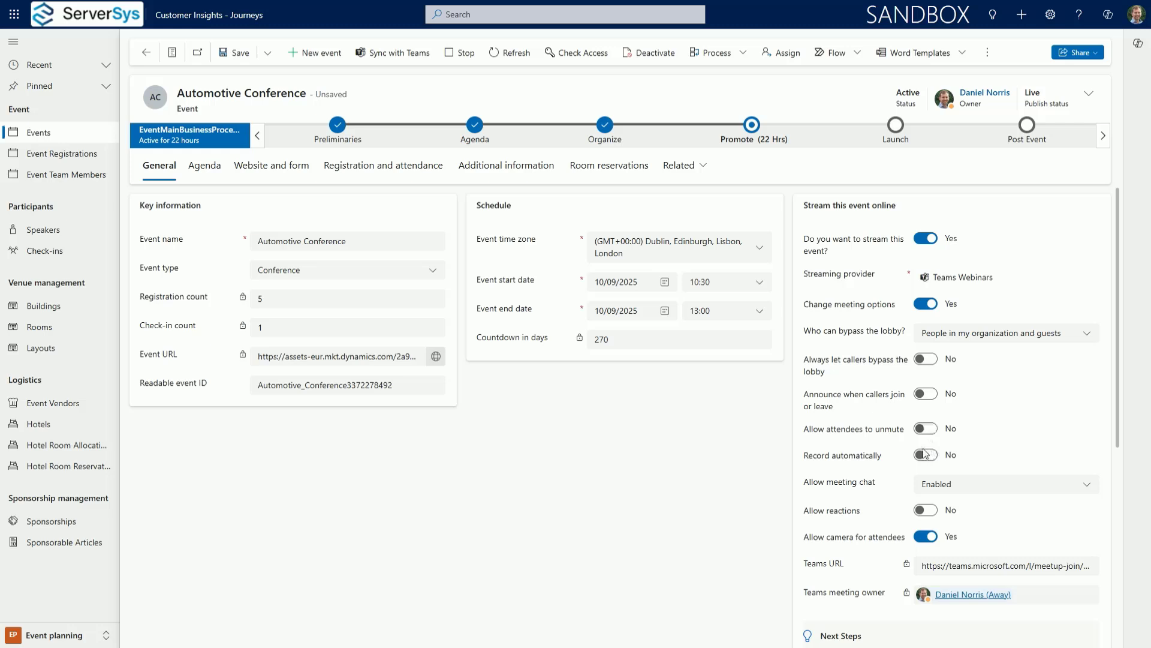
{"action": "left_click", "coordinate": [926, 454]}
{"action": "left_click", "coordinate": [927, 511]}
{"action": "left_click", "coordinate": [931, 535]}
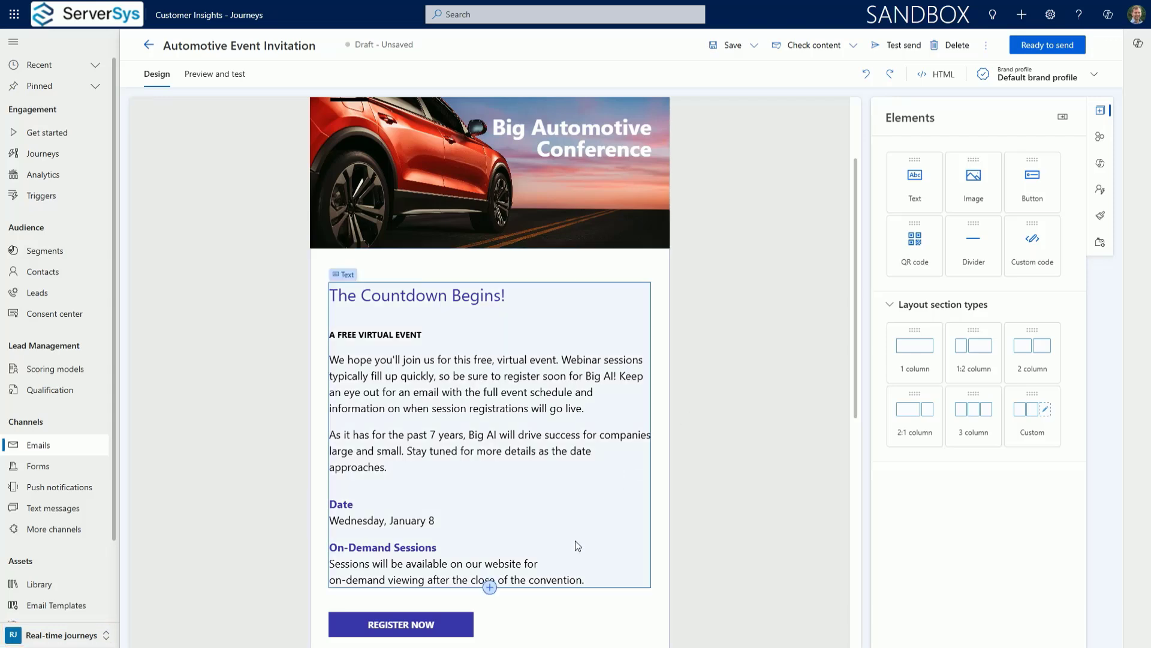
Inspect the invitation's REGISTER NOW button to reach the event's default registration form.
{"action": "left_click", "coordinate": [525, 628]}
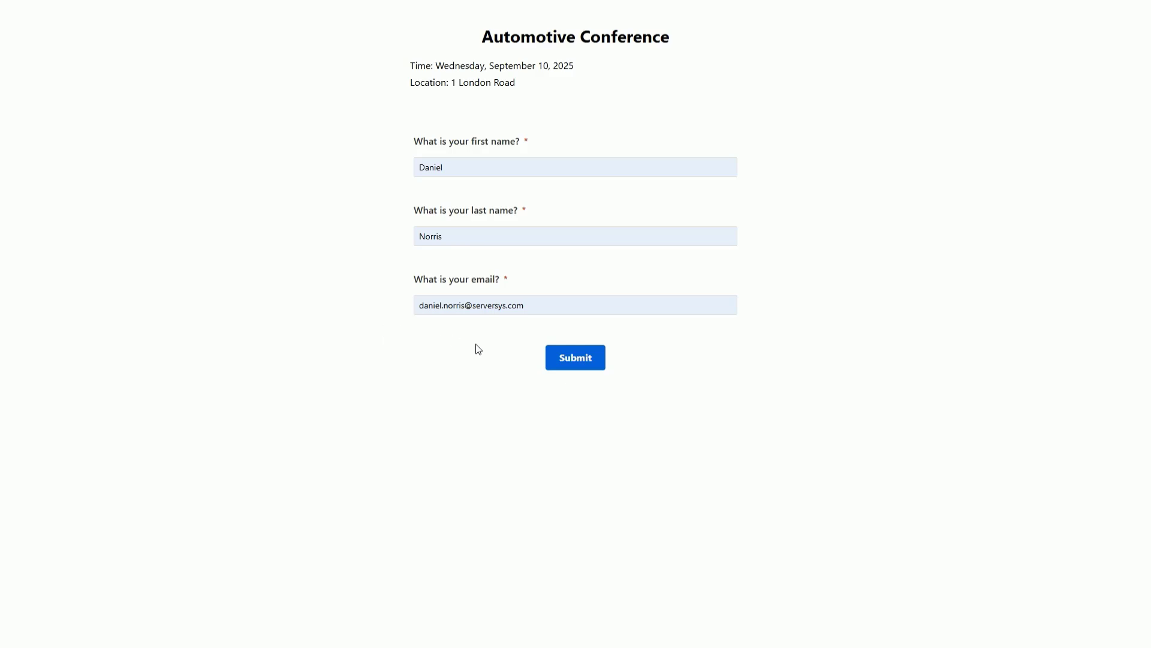
Submit the filled-in test registration form for the Automotive Conference.
{"action": "left_click", "coordinate": [578, 360]}
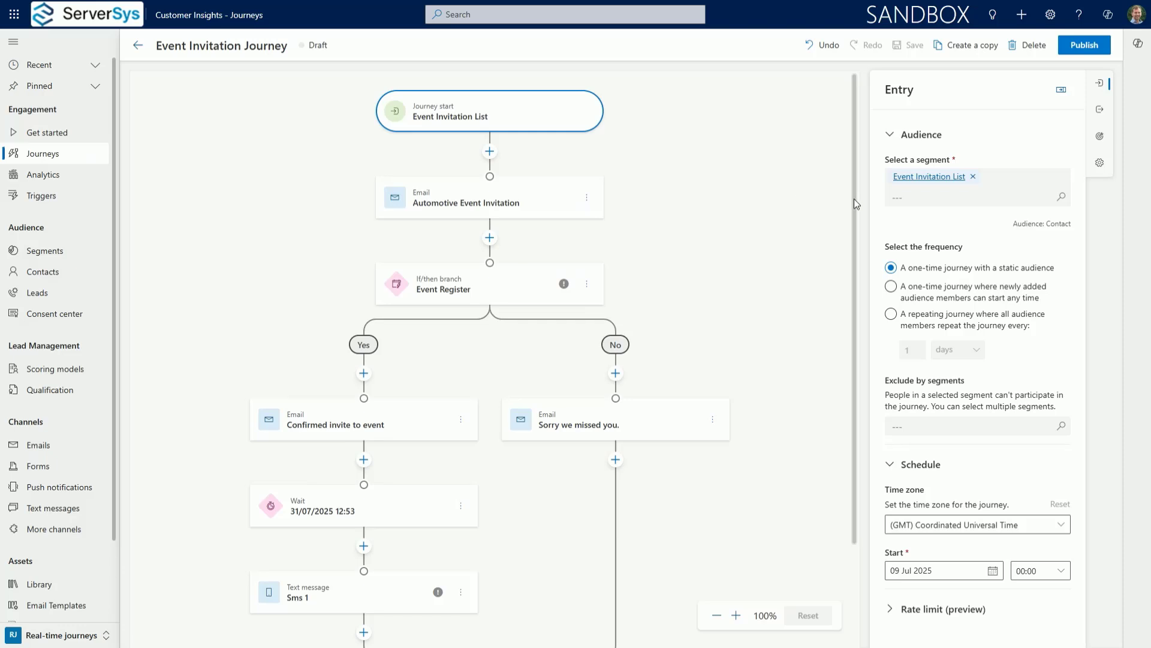
Scroll the journey canvas down to view the Event Register Yes and No branches.
{"action": "left_click_drag", "start_coordinate": [853, 199], "coordinate": [865, 269]}
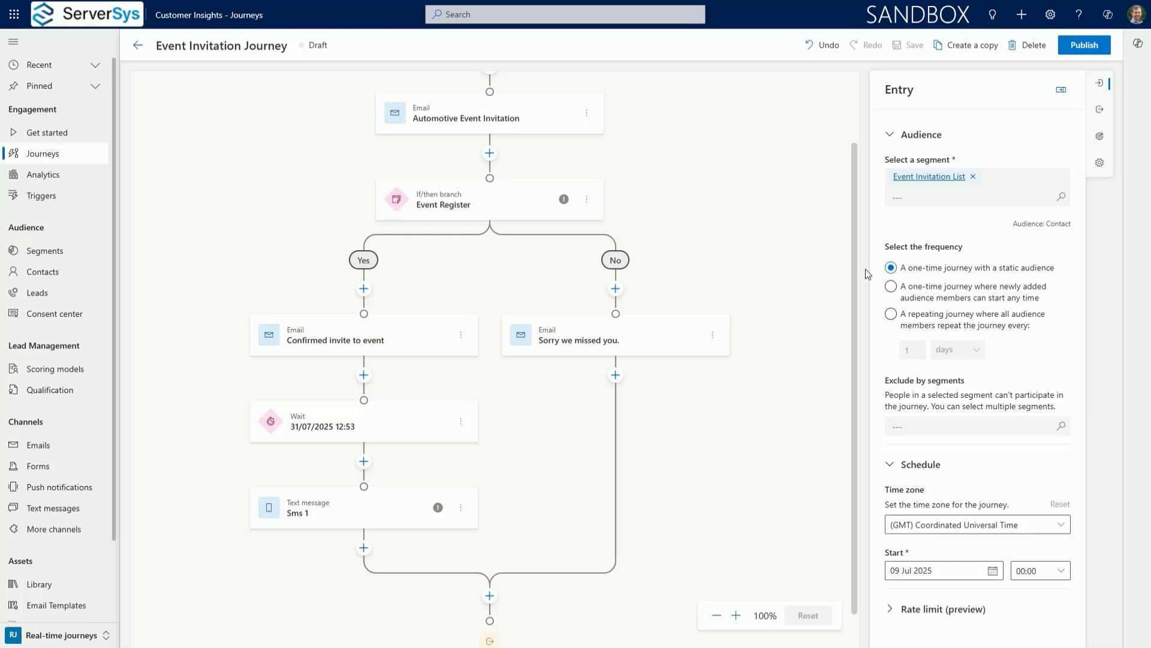
{"action": "left_click_drag", "start_coordinate": [865, 268], "coordinate": [865, 275]}
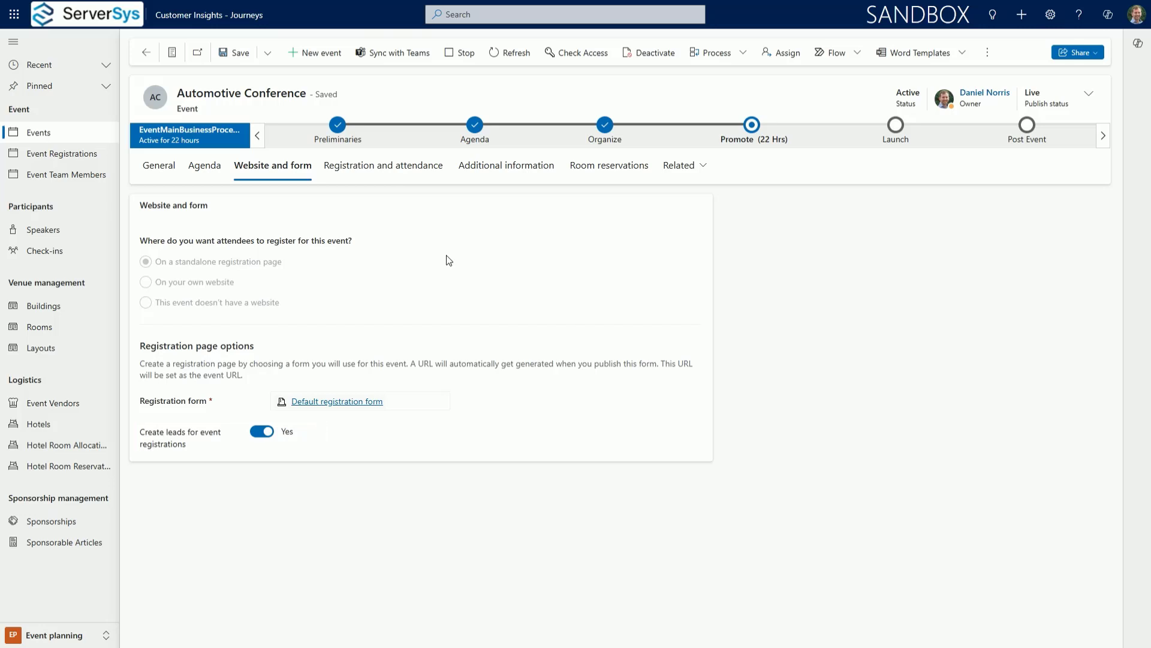
Bring up the event's registrations and open the third registrant's registration record.
{"action": "left_click", "coordinate": [400, 171]}
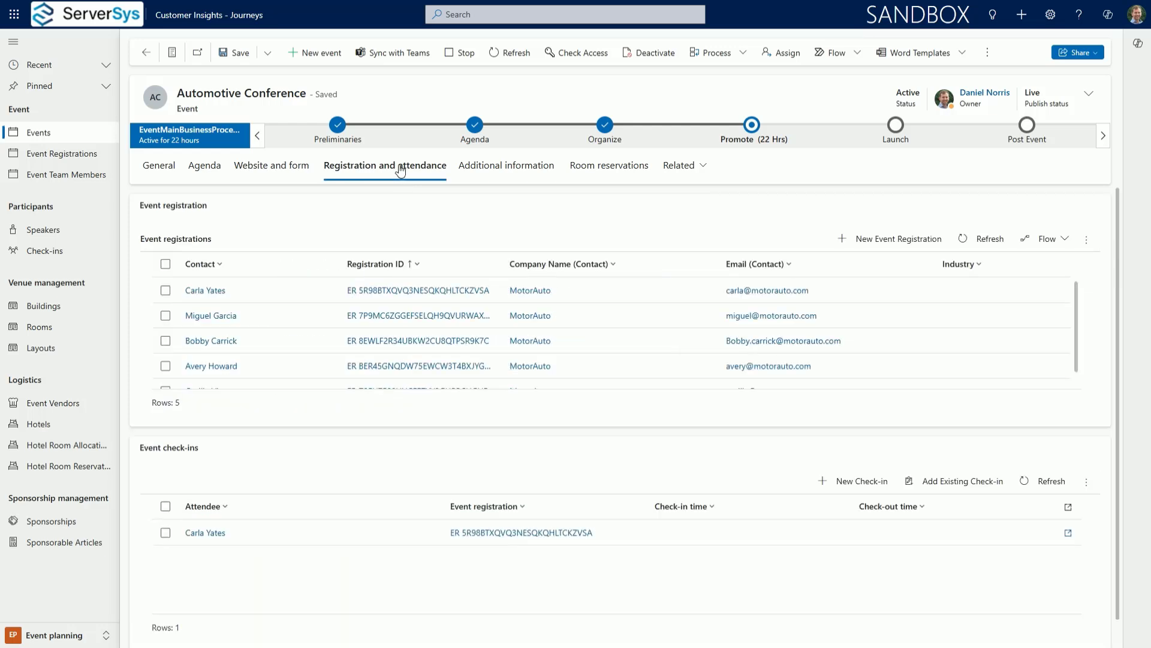
{"action": "scroll", "coordinate": [297, 499], "scroll_direction": "down", "scroll_amount": 1}
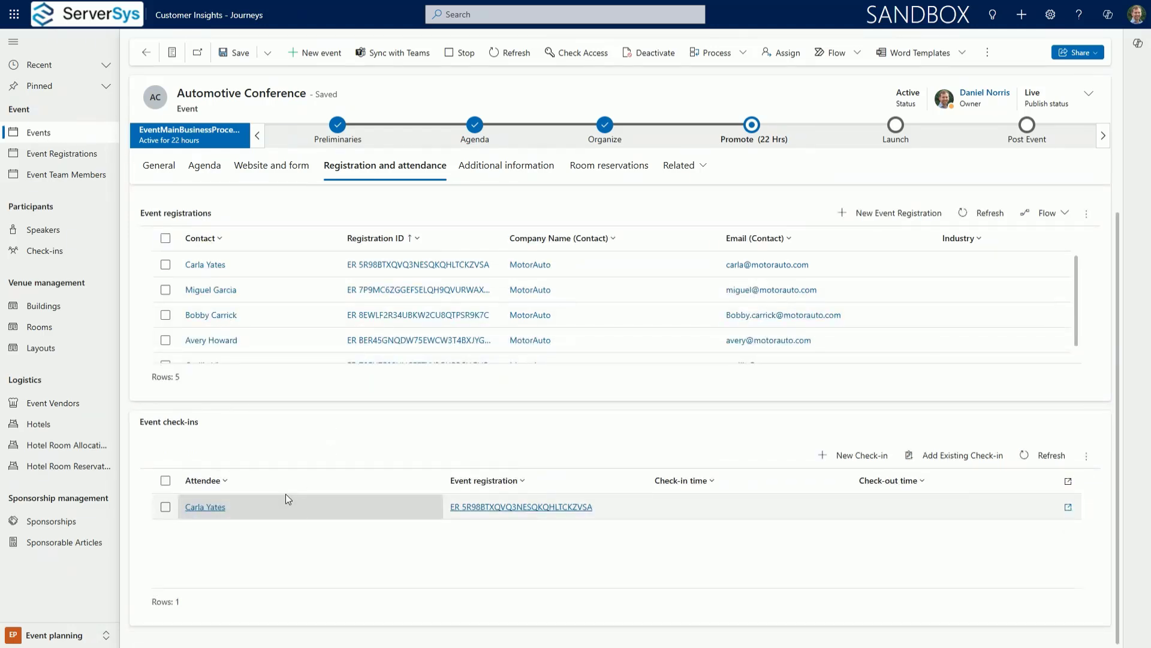
{"action": "left_click", "coordinate": [286, 493]}
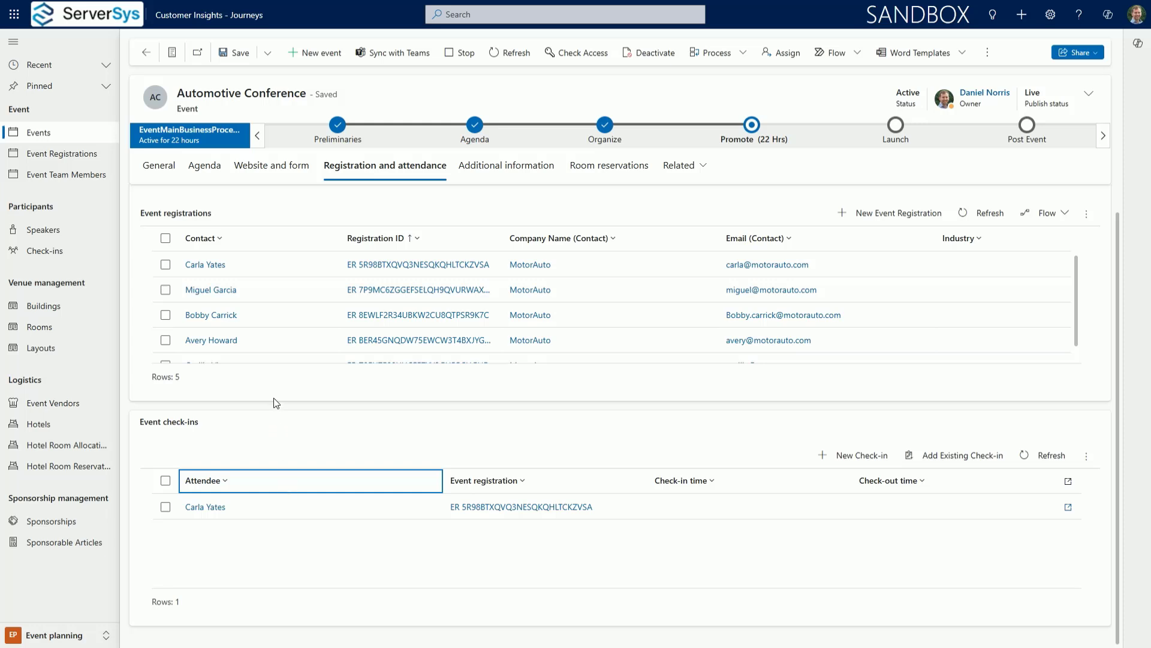
{"action": "left_click", "coordinate": [264, 374]}
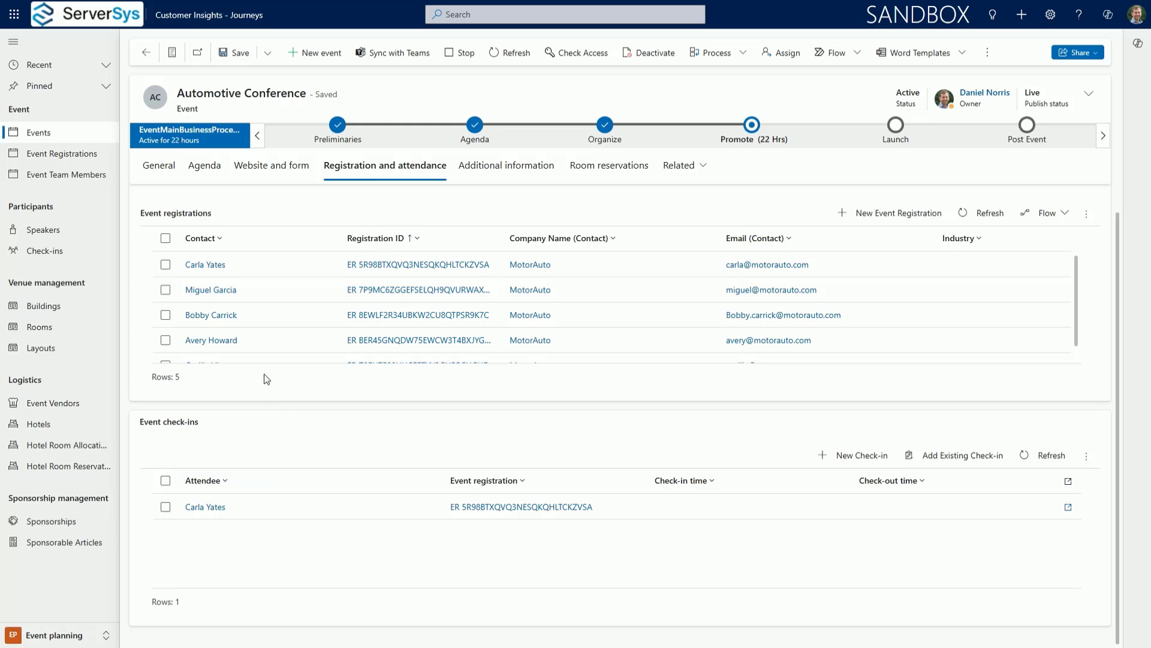
{"action": "left_click", "coordinate": [370, 318]}
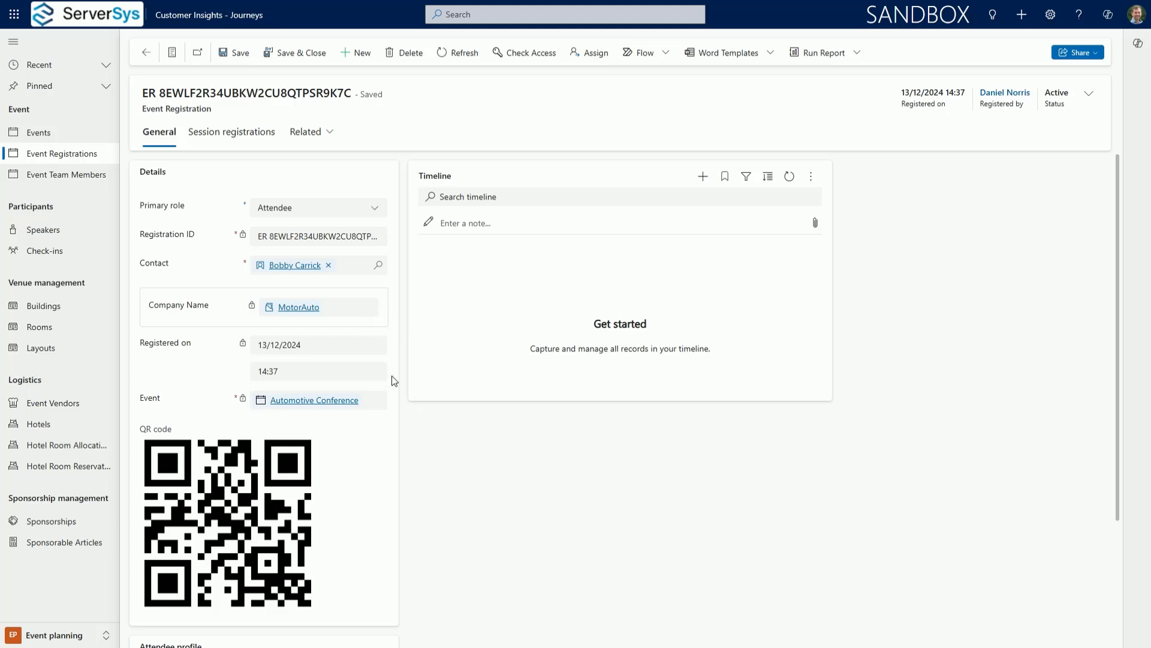
Scroll through the event registration record to review its details and QR code.
{"action": "scroll", "coordinate": [392, 376], "scroll_direction": "down", "scroll_amount": 2}
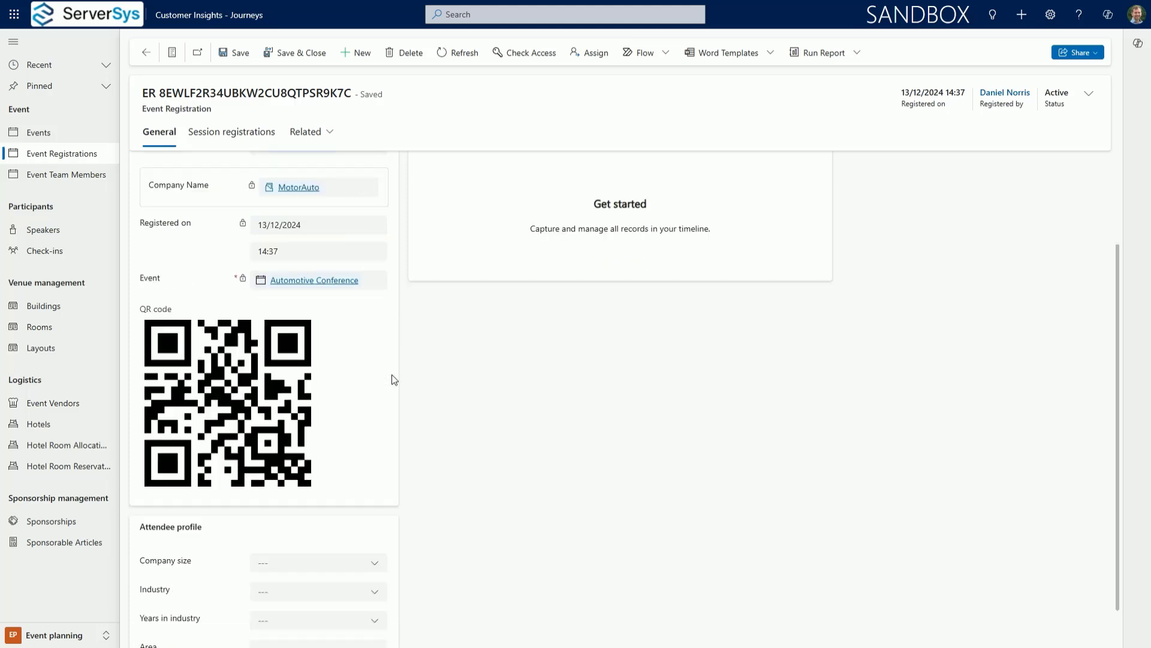
{"action": "scroll", "coordinate": [394, 379], "scroll_direction": "down", "scroll_amount": 1}
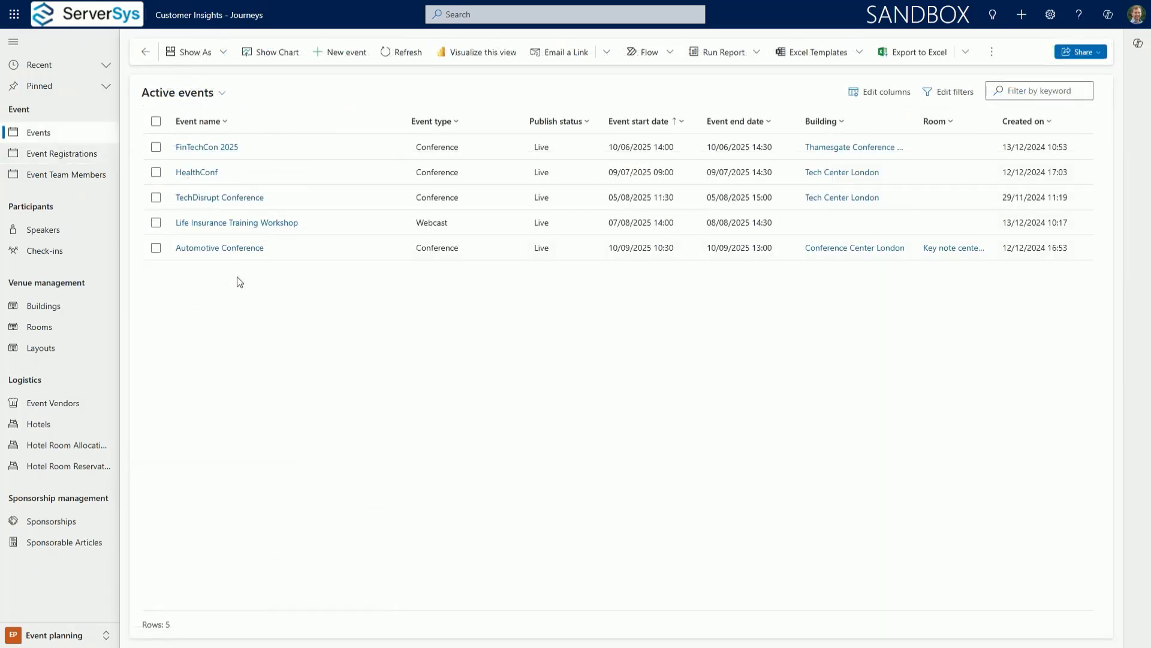
Open the HealthConf event, then go to the Buildings list.
{"action": "left_click", "coordinate": [208, 173]}
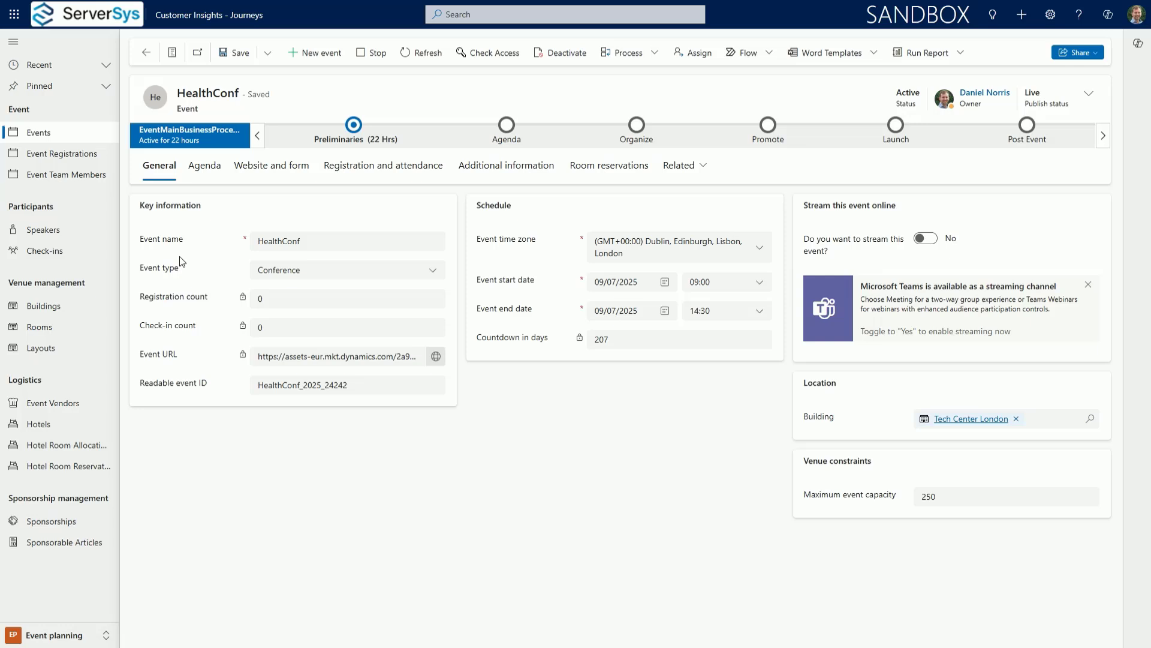
{"action": "left_click", "coordinate": [43, 306]}
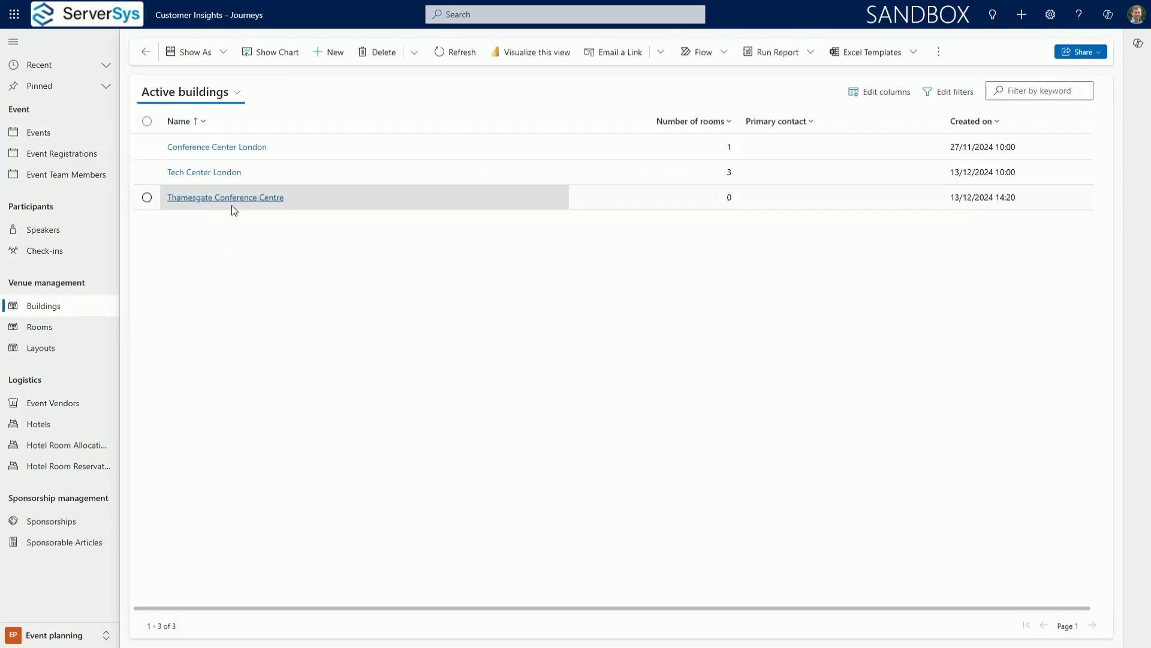
{"action": "left_click", "coordinate": [232, 173]}
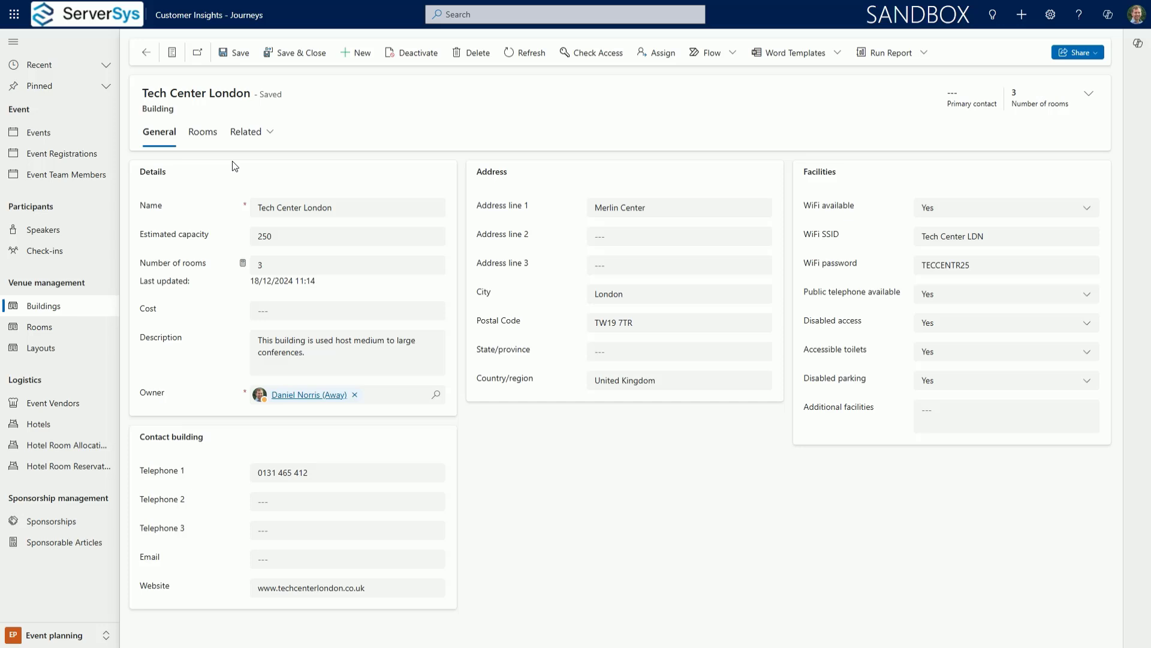
List Tech Center London's related events and open HealthConf.
{"action": "left_click", "coordinate": [256, 138]}
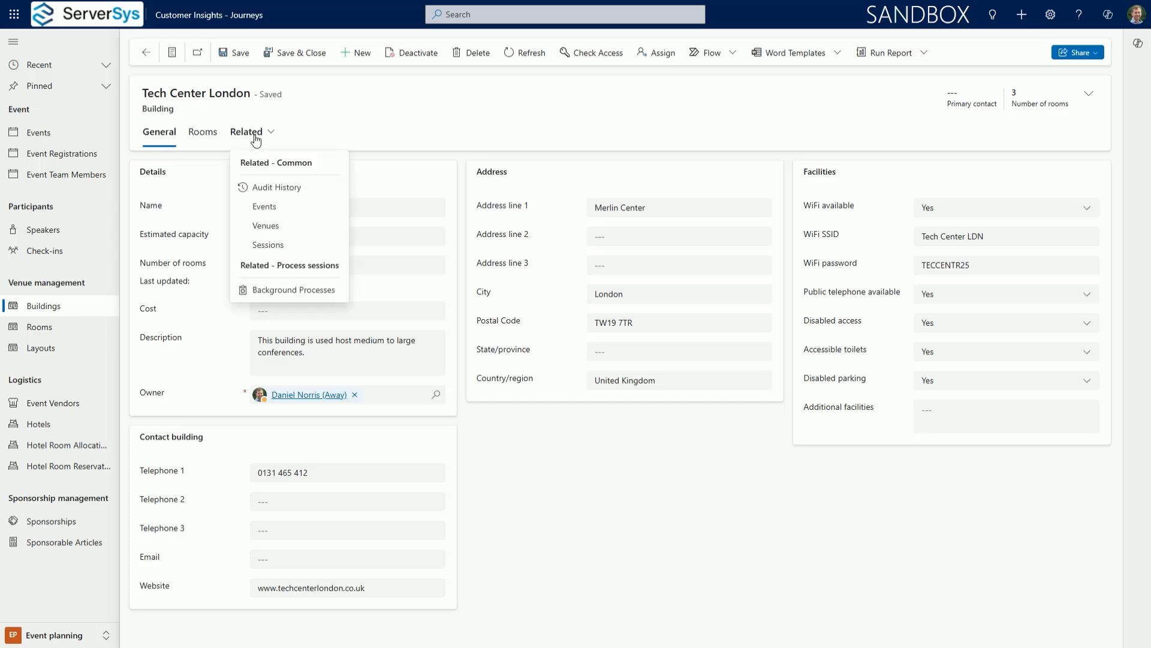
{"action": "left_click", "coordinate": [274, 205]}
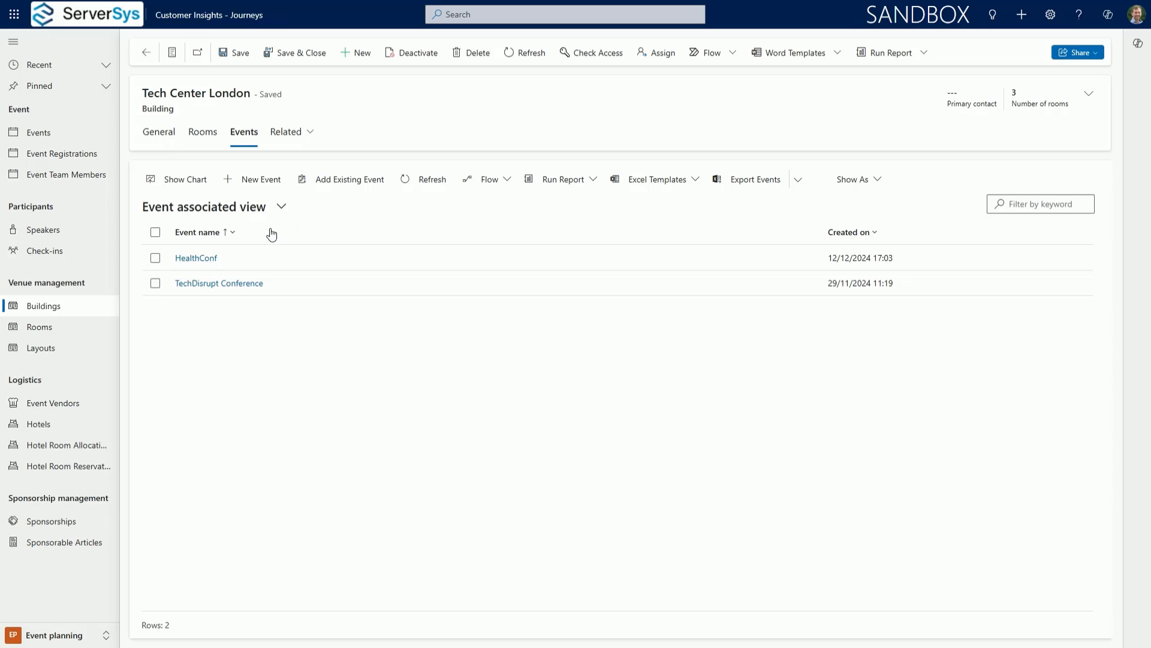
{"action": "left_click", "coordinate": [215, 258]}
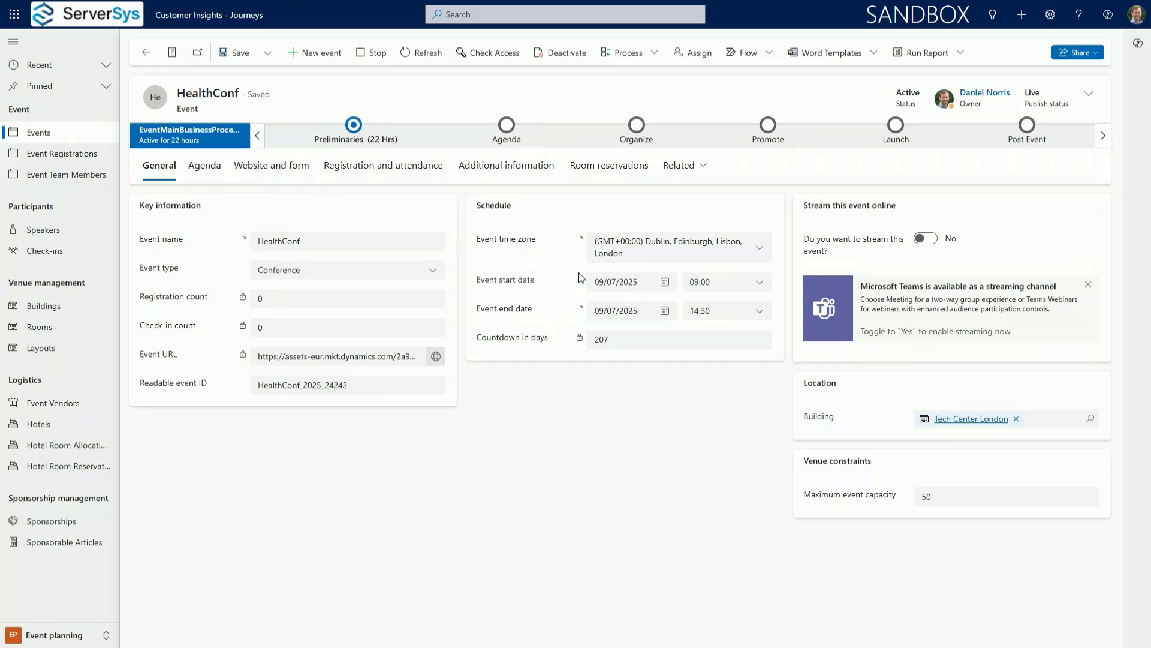
Replace HealthConf's maximum event capacity of 50 with 250.
{"action": "left_click", "coordinate": [943, 499]}
{"action": "key", "text": "ctrl+a"}
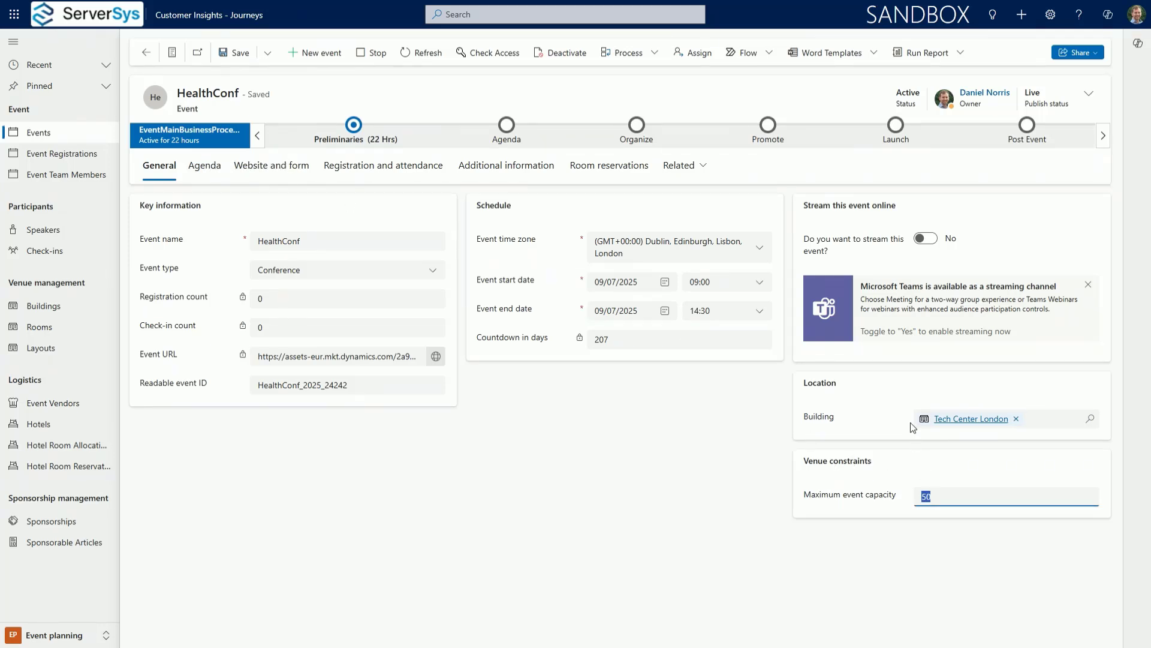
{"action": "type", "text": "250"}
Open Tech Center London from the Building field in HealthConf's Location section.
{"action": "left_click", "coordinate": [971, 419]}
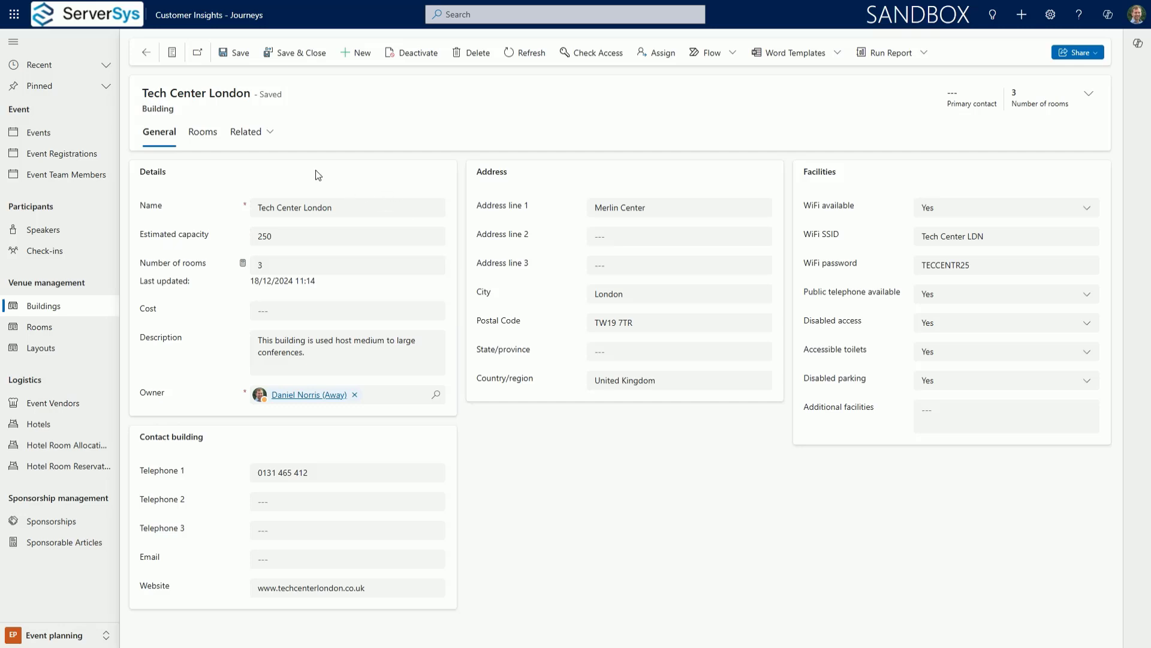
From Tech Center London's rooms, open Health Tech Breakout Room's Health Tech Classroom layout (capacity 30).
{"action": "left_click", "coordinate": [211, 137]}
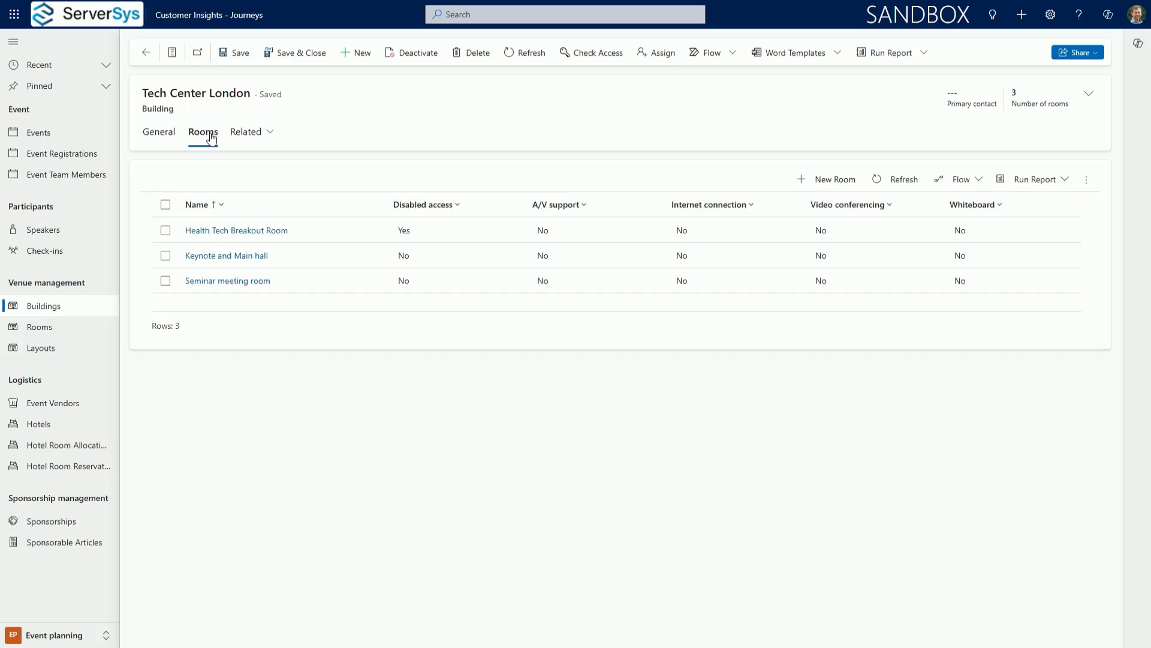
{"action": "left_click", "coordinate": [269, 237]}
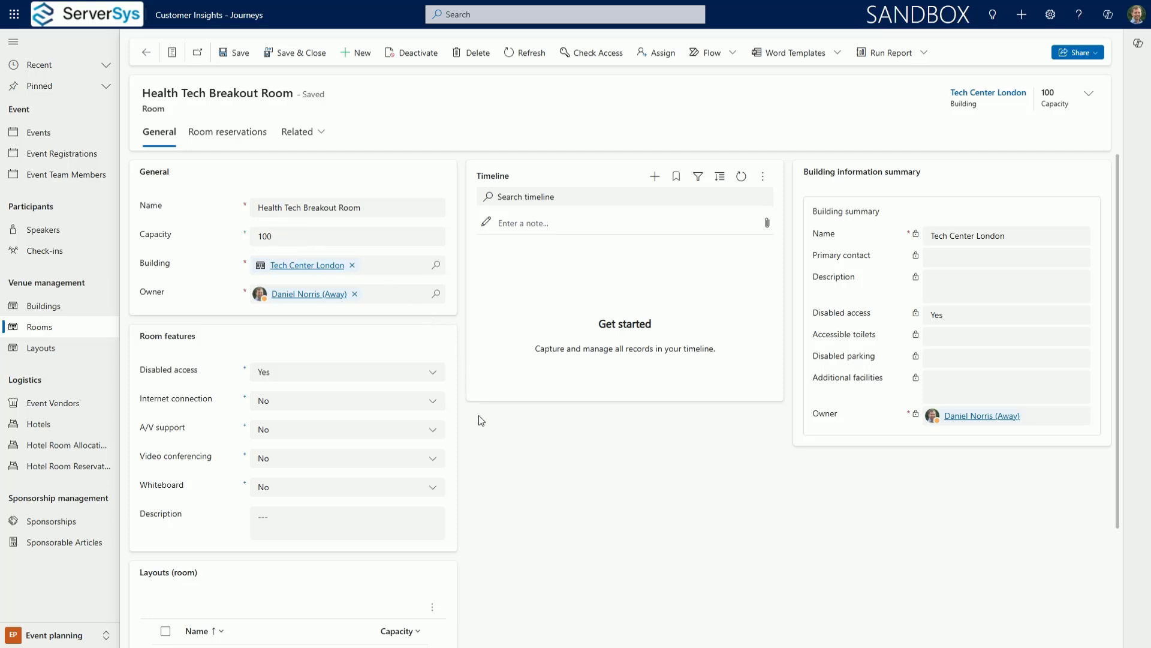
{"action": "scroll", "coordinate": [479, 415], "scroll_direction": "down", "scroll_amount": 2}
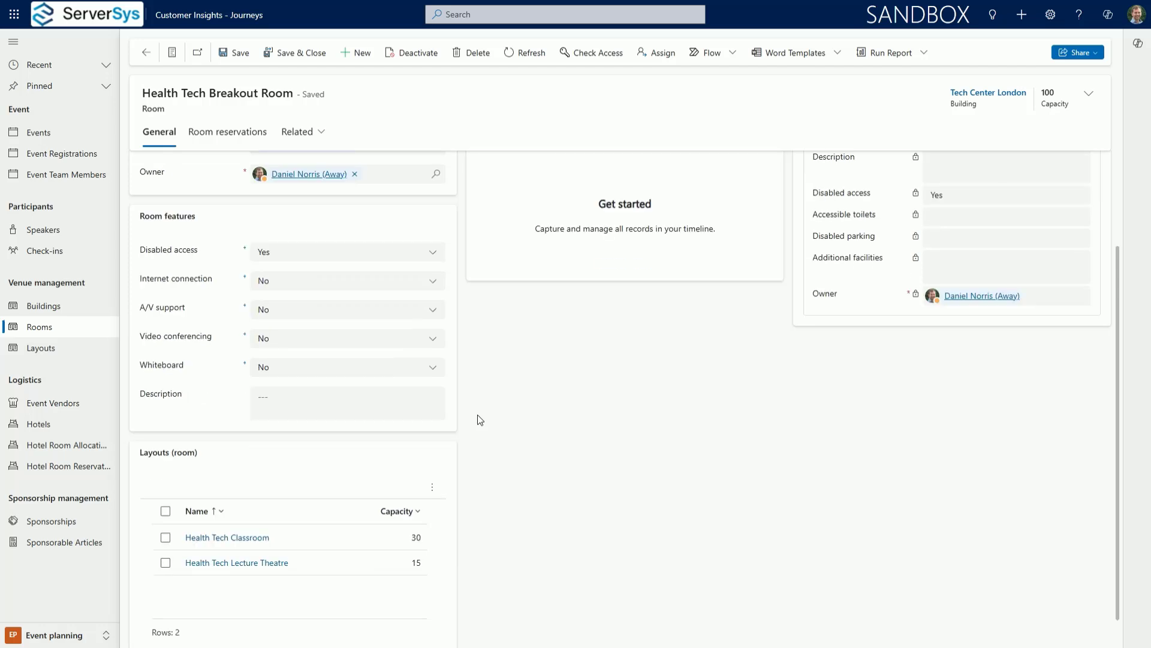
{"action": "left_click", "coordinate": [242, 538]}
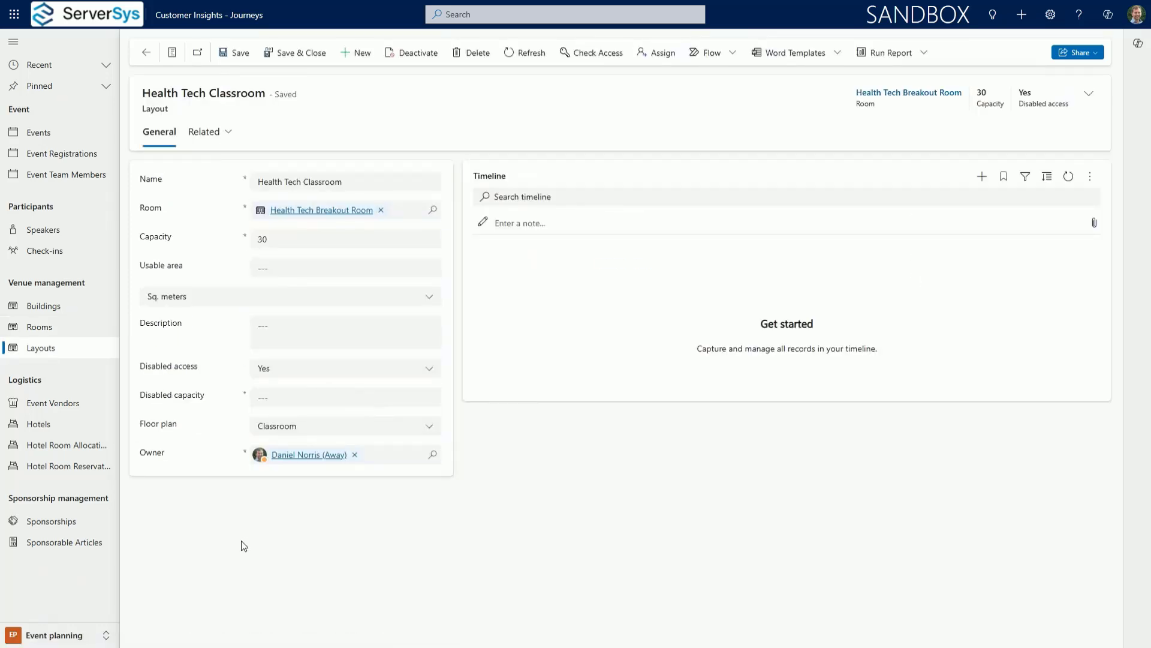
Check the floor plan choices for the Health Tech Classroom layout.
{"action": "left_click", "coordinate": [431, 426]}
{"action": "scroll", "coordinate": [429, 506], "scroll_direction": "down", "scroll_amount": 3}
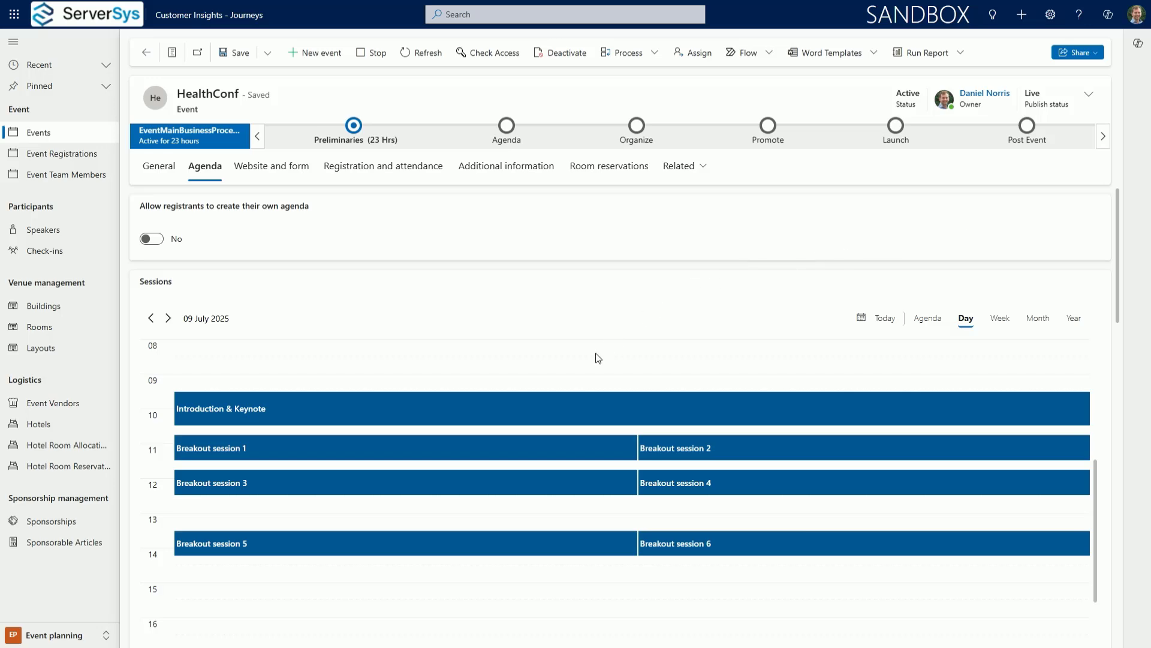
Open Breakout session 1 (09/07/2025, 10:45–11:30, Health Tech Breakout Room) as a full record.
{"action": "left_click", "coordinate": [556, 447]}
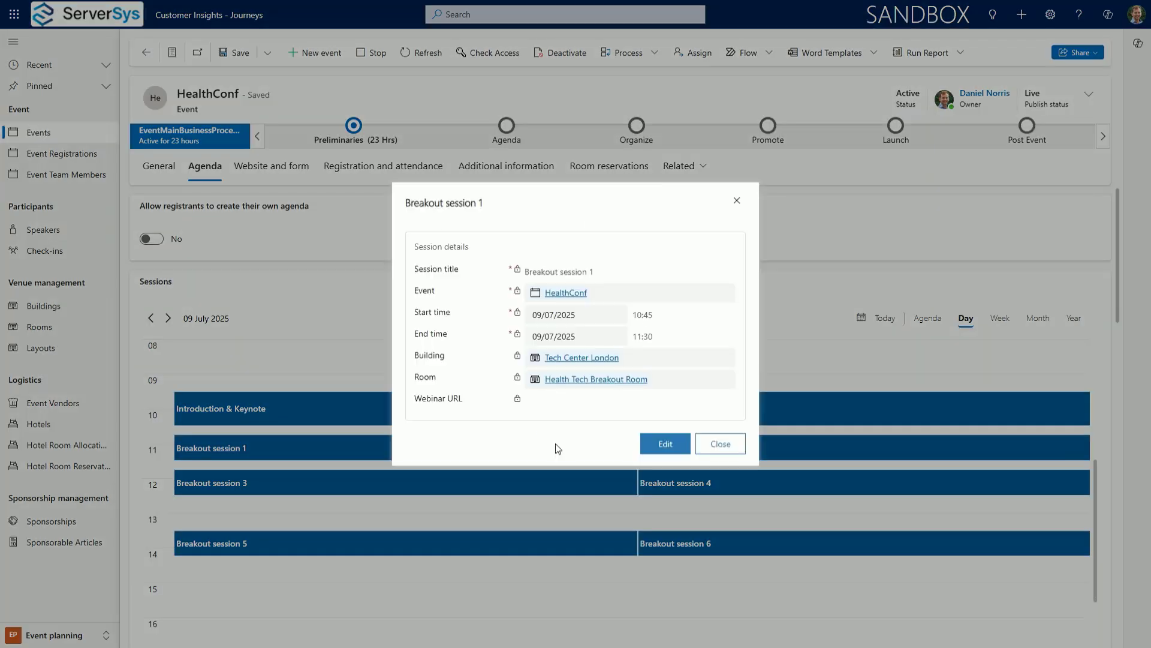
{"action": "left_click", "coordinate": [659, 444]}
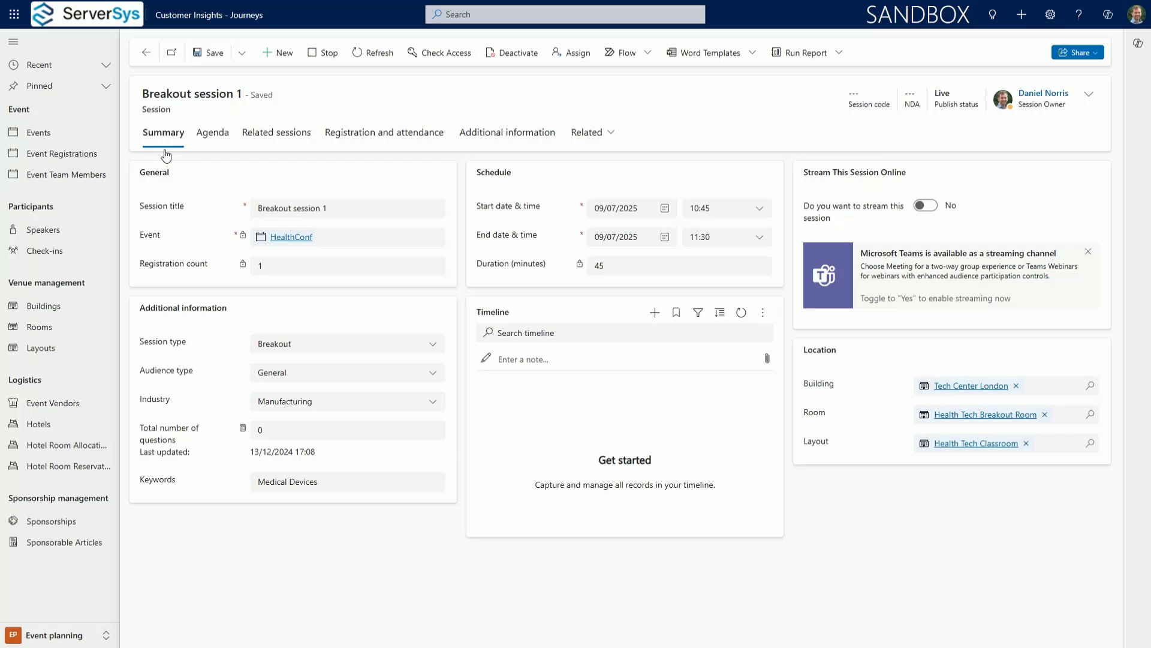
Open the Trey Research speaker engaged for Breakout session 1 from the session's agenda.
{"action": "left_click", "coordinate": [214, 139]}
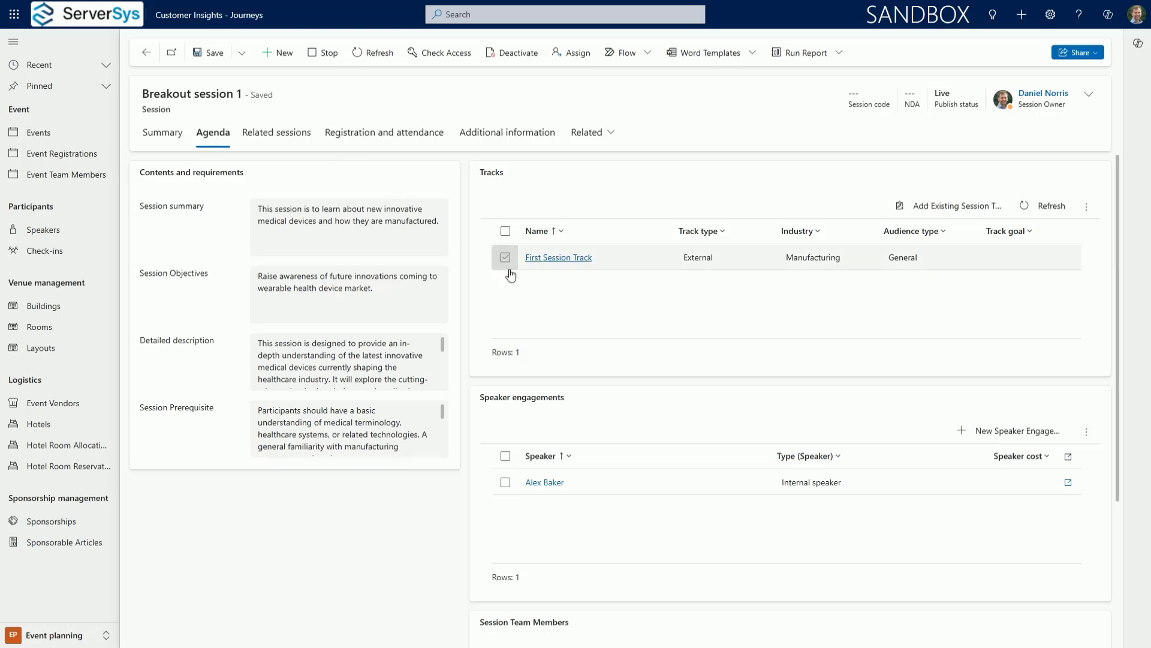
{"action": "left_click", "coordinate": [544, 482]}
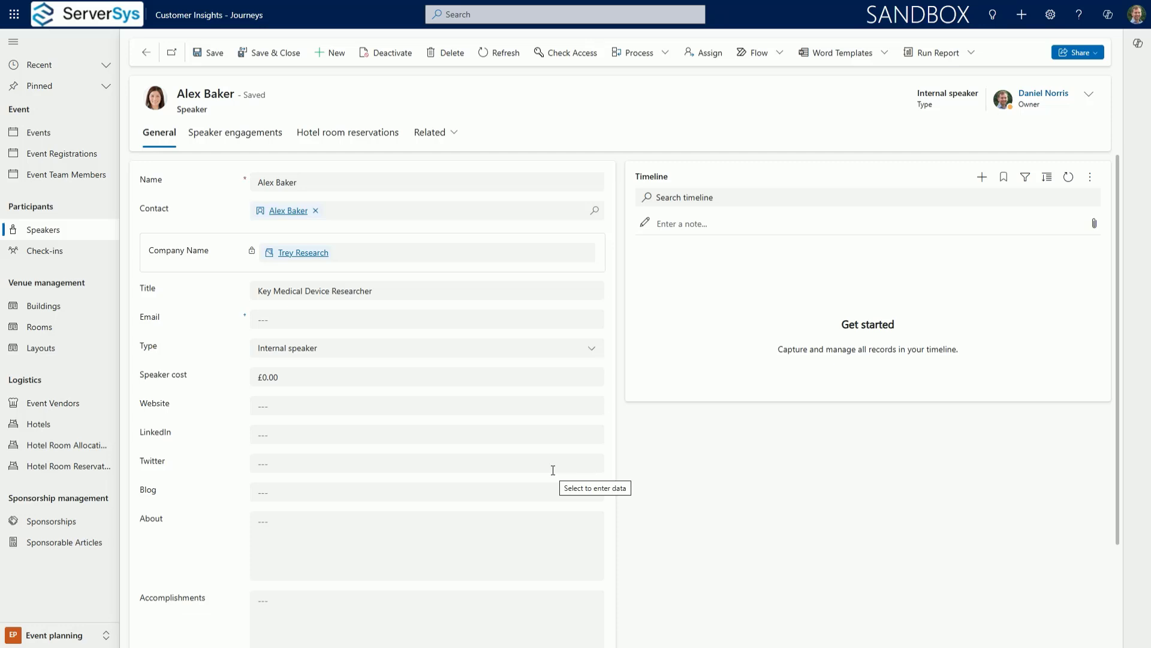
Review the speaker's 9 July engagement calendar, then show the Active sponsorships list.
{"action": "left_click", "coordinate": [242, 142]}
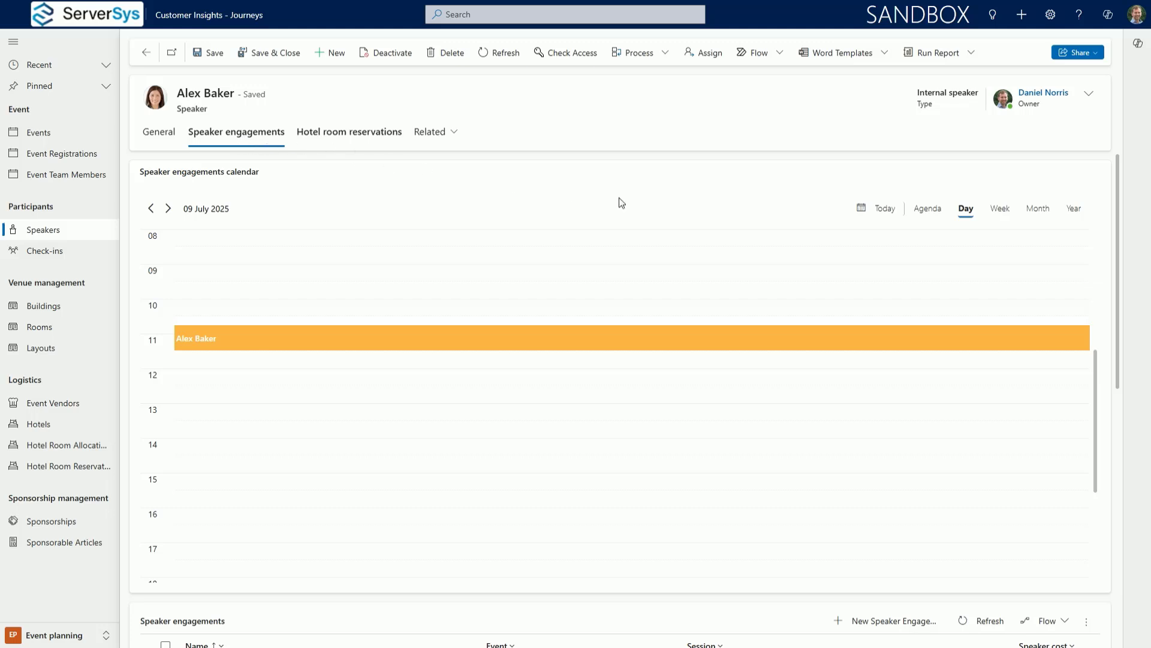
{"action": "left_click_drag", "start_coordinate": [1115, 267], "coordinate": [1121, 351]}
{"action": "left_click", "coordinate": [90, 523]}
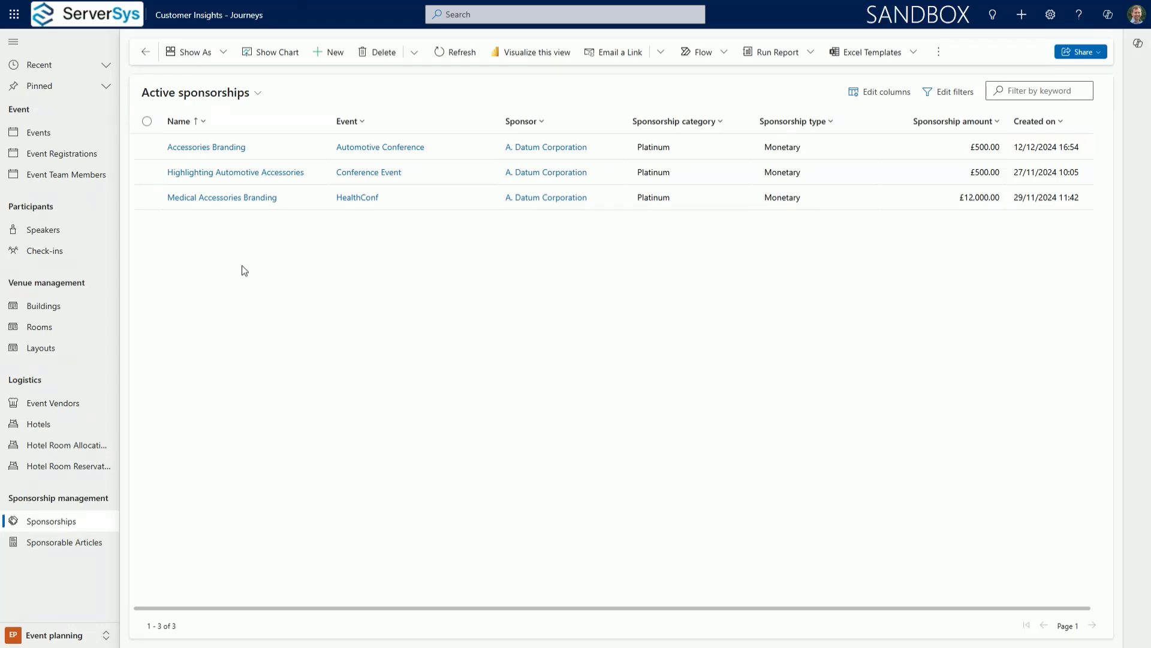
Open the Medical Accessories Branding sponsorship and its Accessories Pack sponsorable article.
{"action": "left_click", "coordinate": [233, 200]}
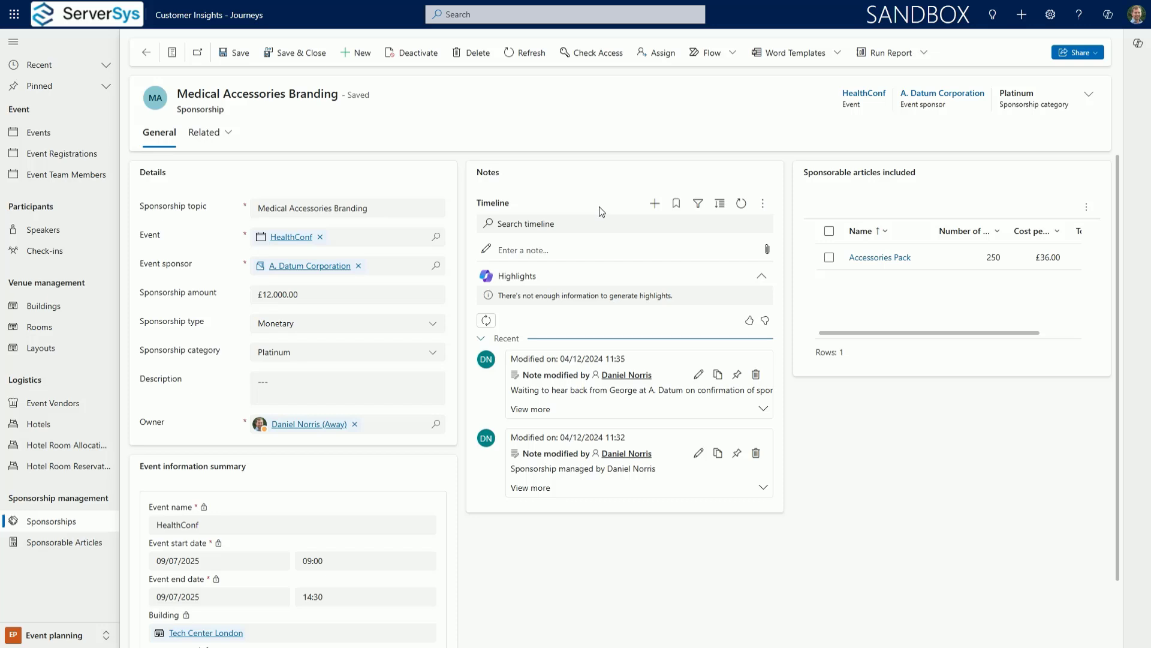
{"action": "left_click", "coordinate": [856, 256]}
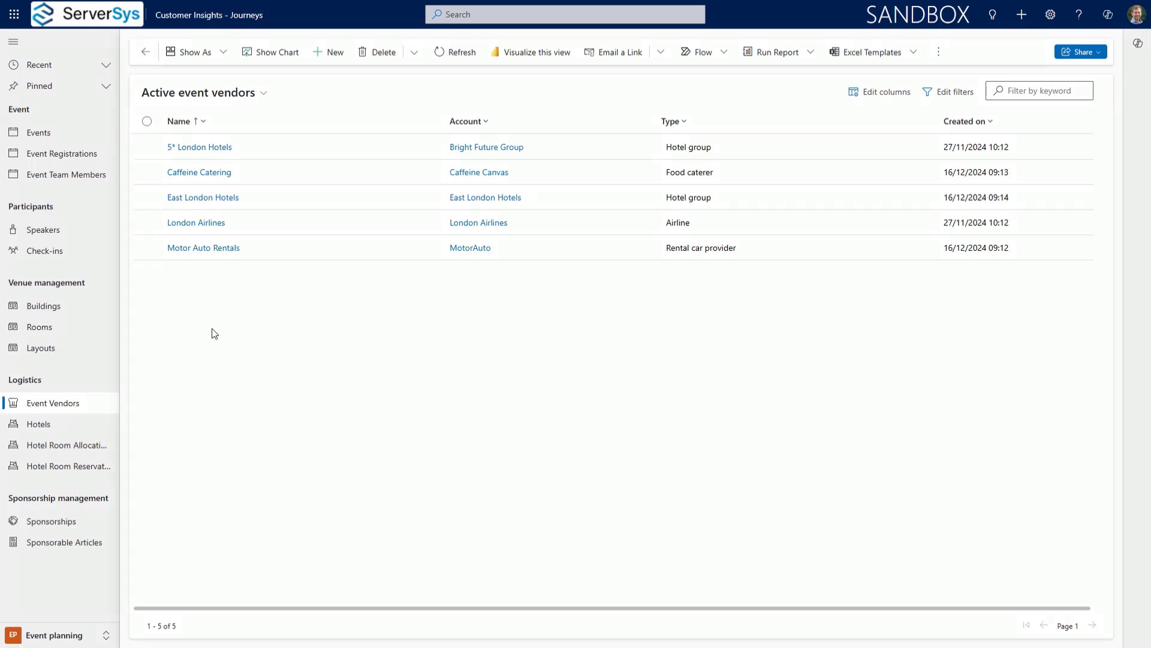
Show London Westminster 5* Hotel's room allocations, listing three HealthConf allocations.
{"action": "left_click", "coordinate": [61, 431]}
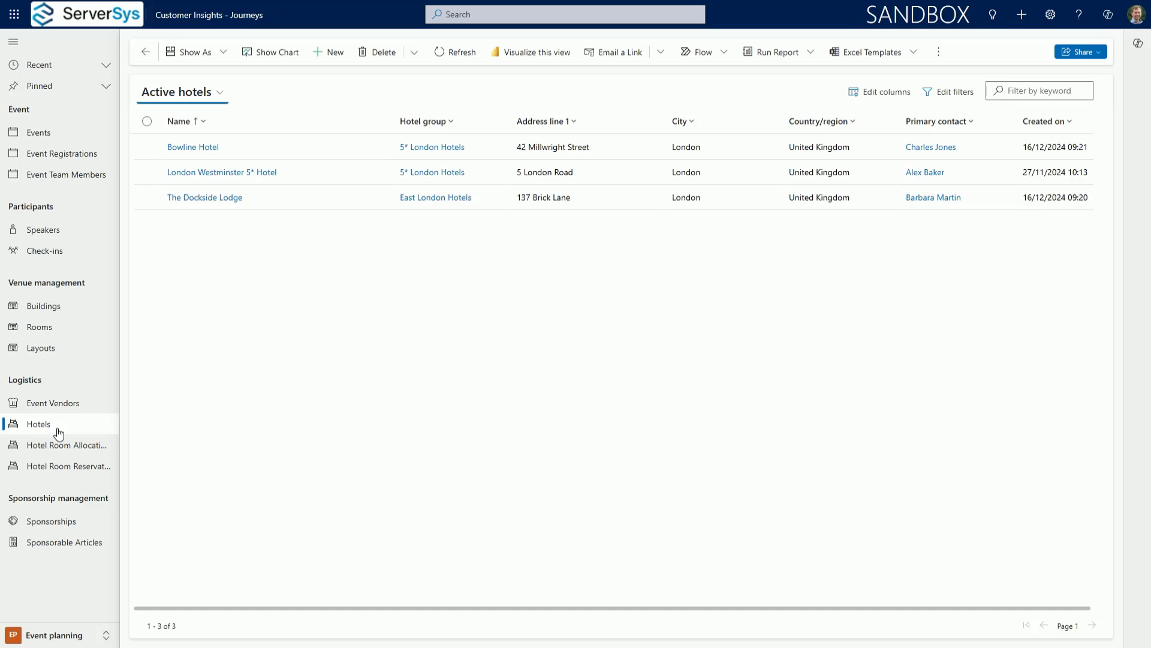
{"action": "left_click", "coordinate": [188, 173]}
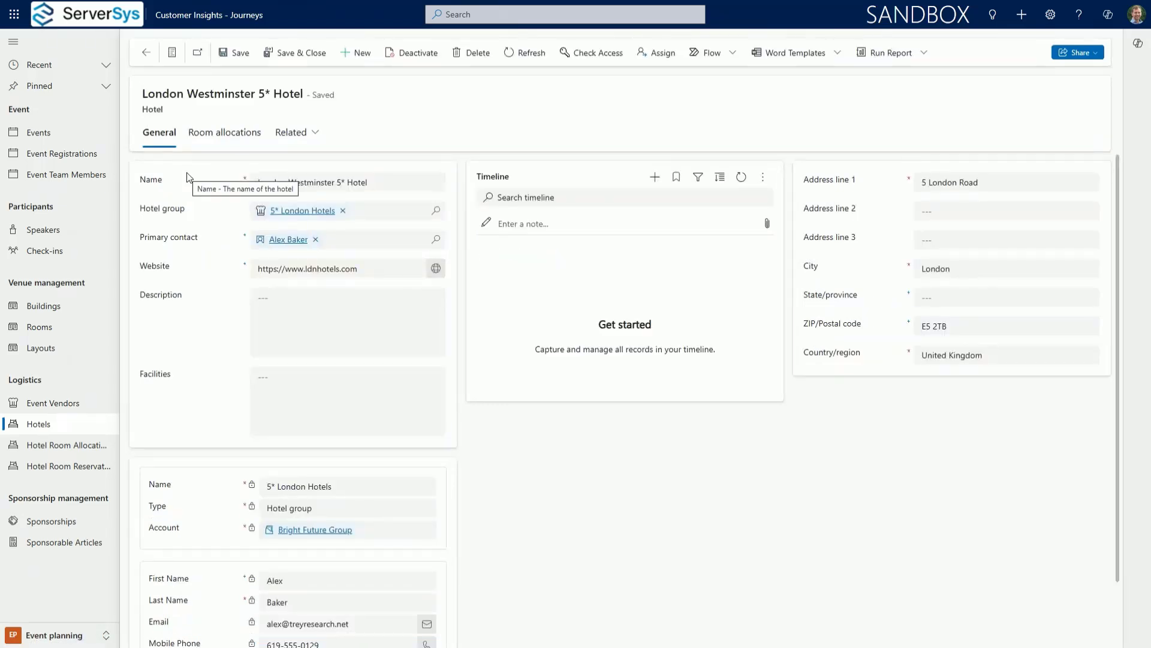
{"action": "left_click", "coordinate": [222, 143]}
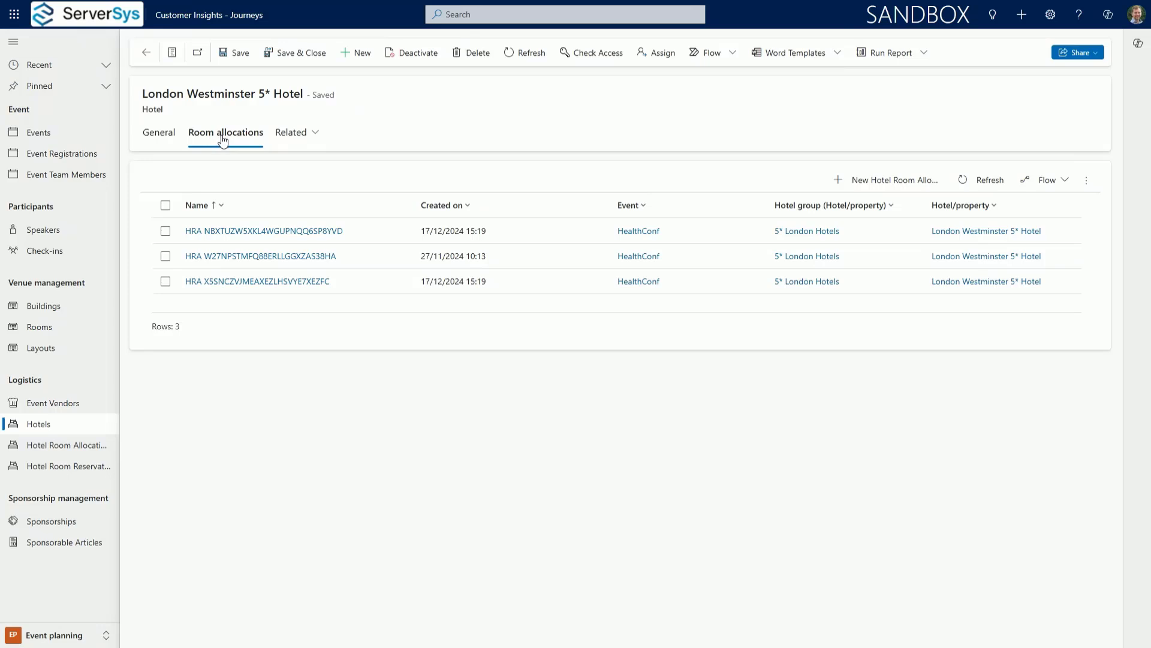
Open a Quick Create hotel room reservation form from the single-room allocation's Room reservations.
{"action": "left_click", "coordinate": [303, 257]}
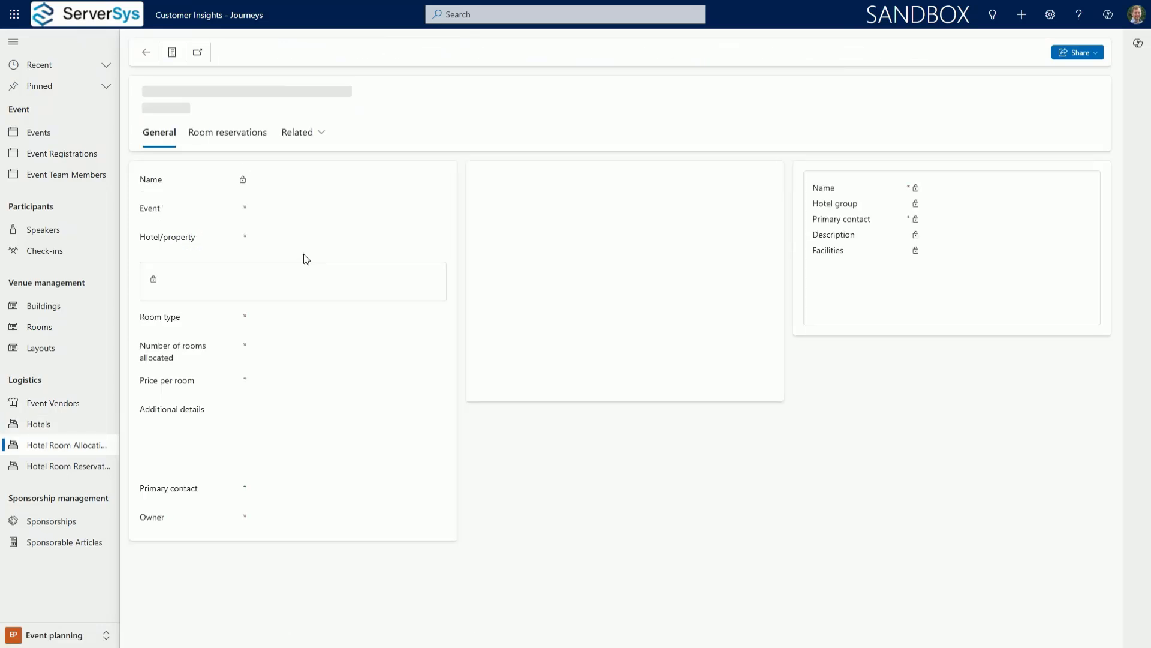
{"action": "left_click", "coordinate": [246, 136]}
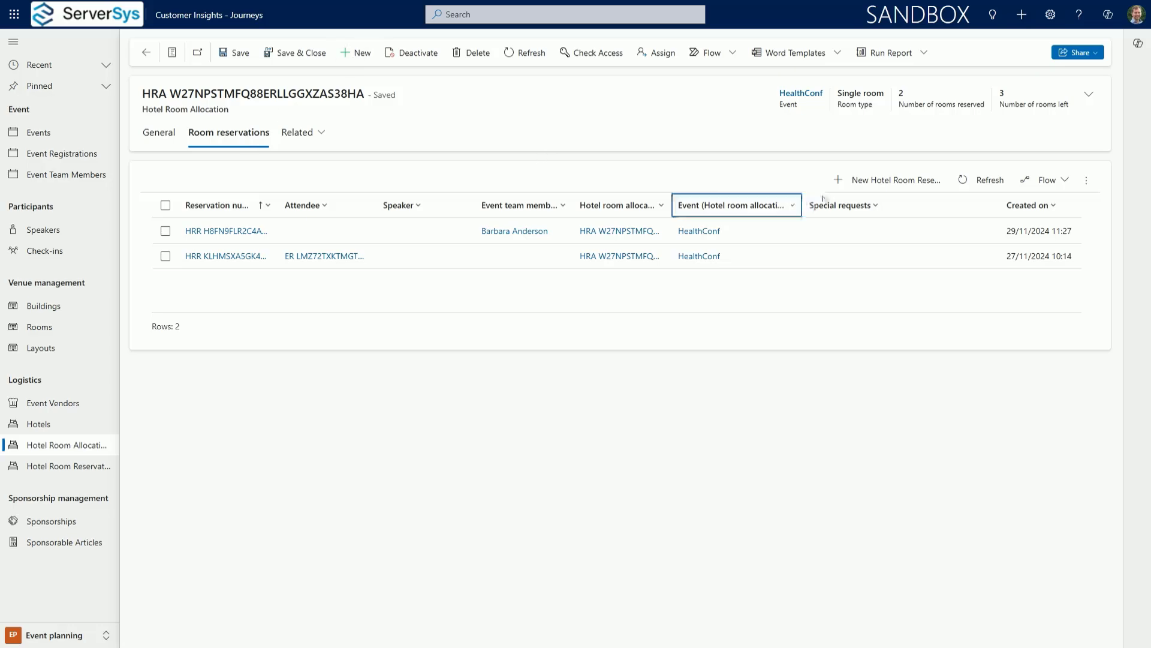
{"action": "left_click", "coordinate": [894, 181]}
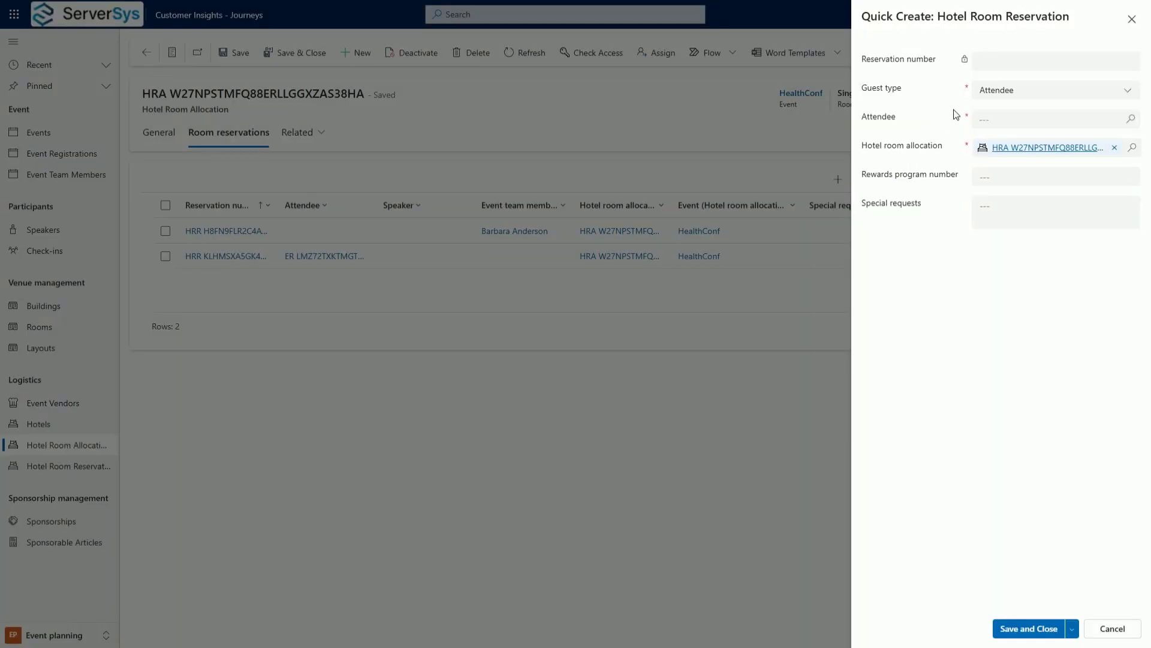
Save the room reservation with guest type Speaker and the event's speaker as guest.
{"action": "left_click", "coordinate": [1017, 96]}
{"action": "left_click", "coordinate": [1009, 129]}
{"action": "left_click", "coordinate": [1133, 121]}
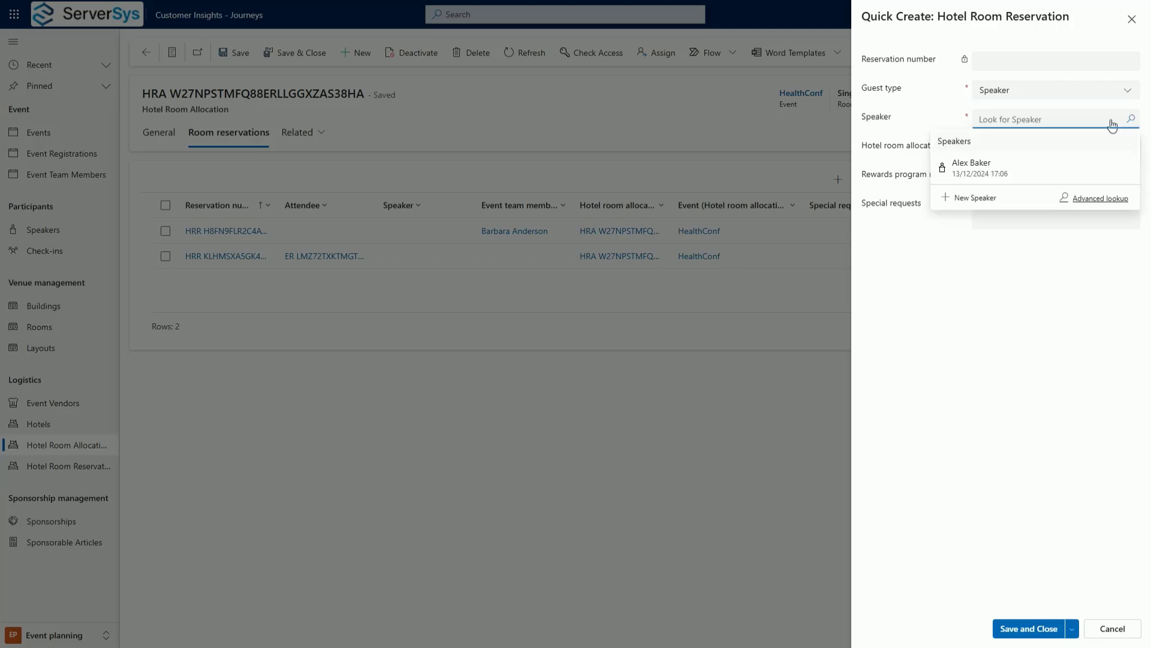
{"action": "left_click", "coordinate": [1052, 159]}
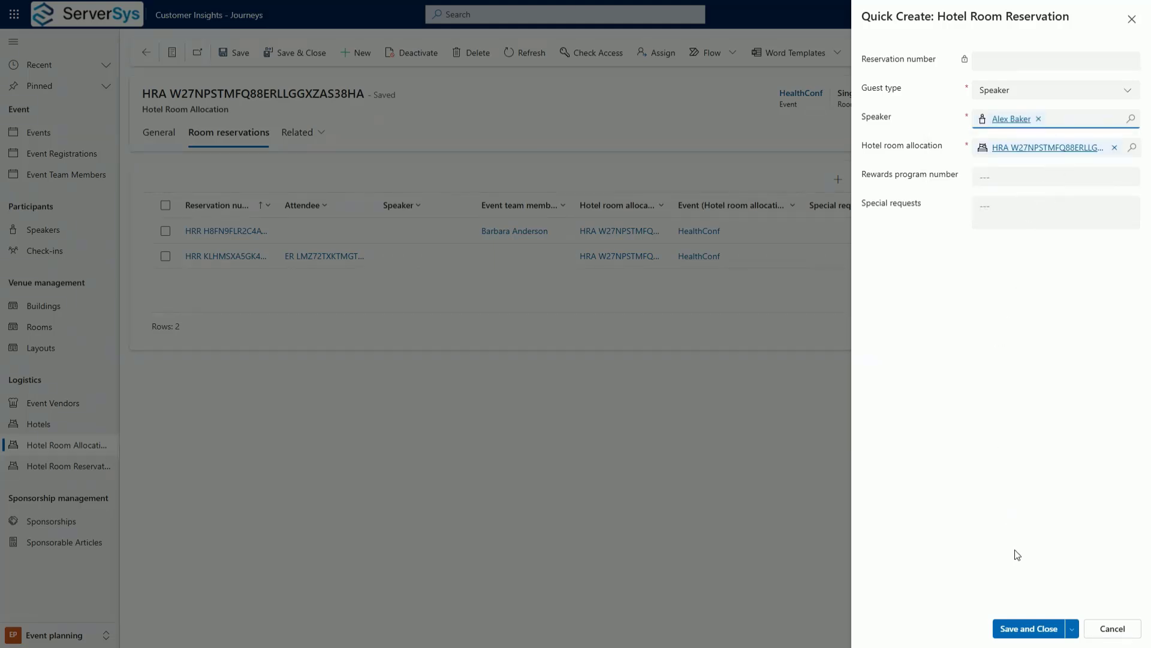
{"action": "left_click", "coordinate": [1034, 631]}
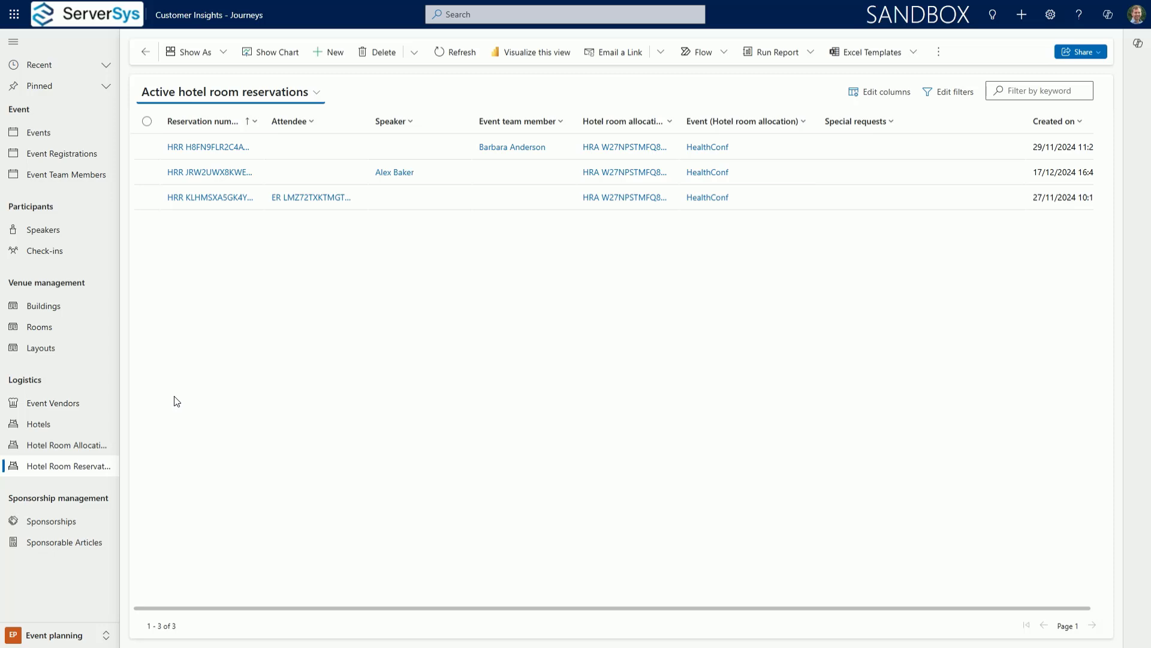
Show the Active hotel room allocations list, with the single-room allocation at 2 reserved, 3 left.
{"action": "left_click", "coordinate": [78, 444]}
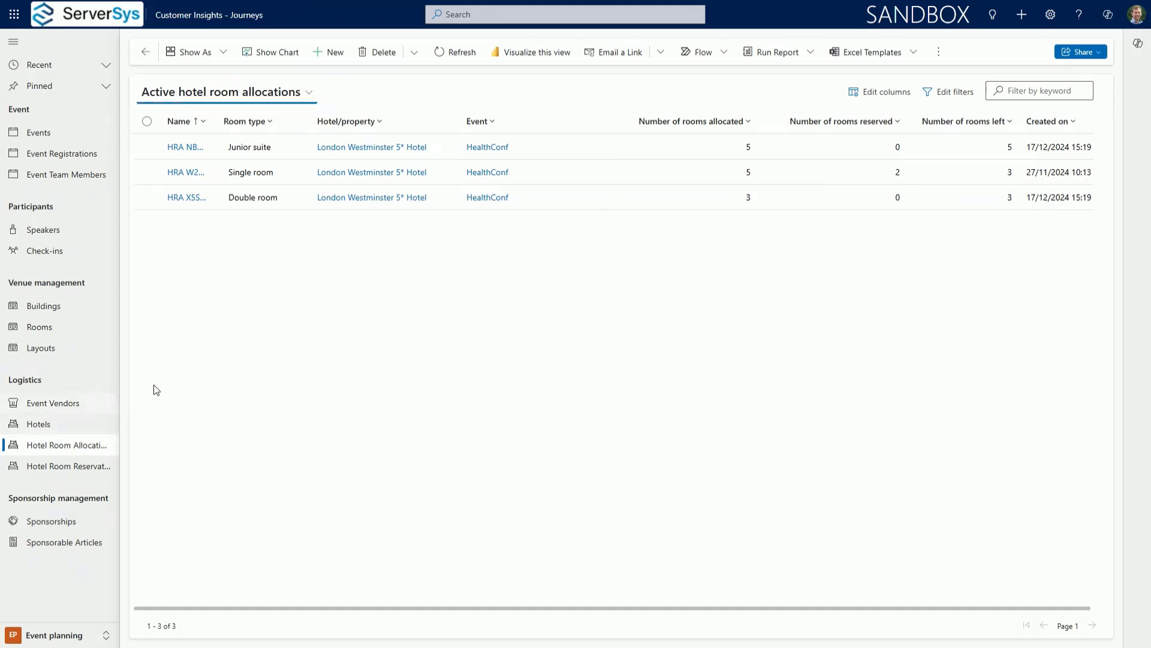